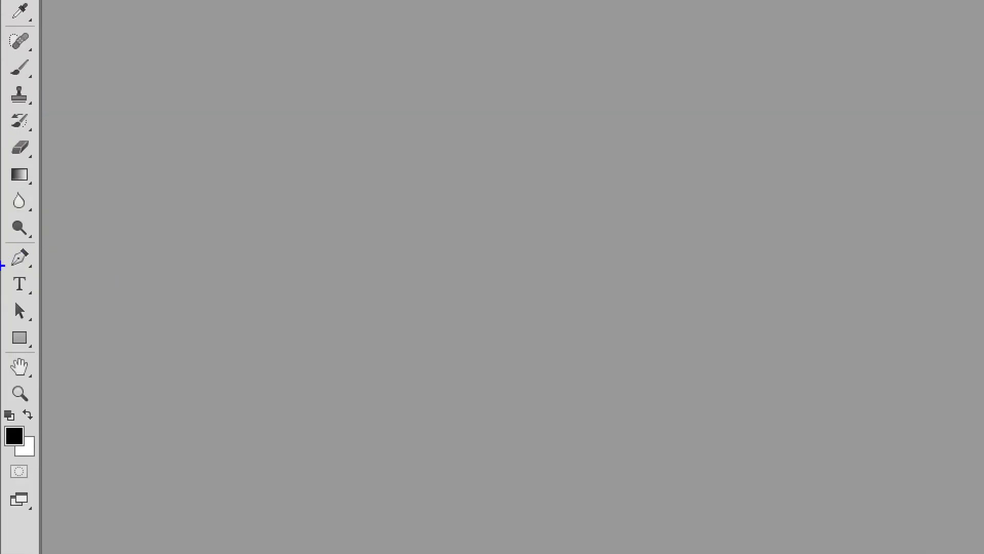
pyautogui.moveTo(1, 270); pyautogui.dragTo(45, 299)
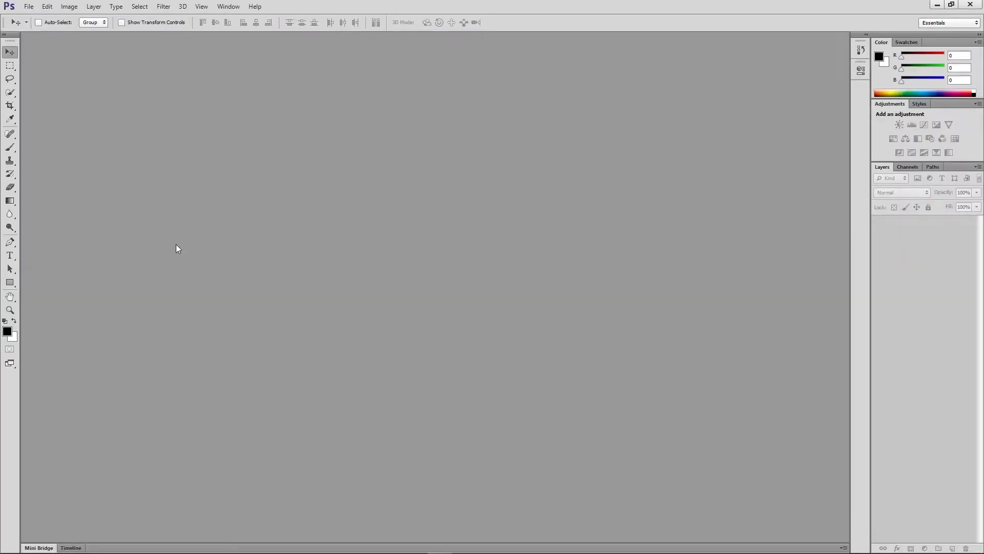
# - Open the image 갤러리1.jpg and shift its document window slightly within the workspace
pyautogui.doubleClick(357, 229)
pyautogui.doubleClick(396, 188)
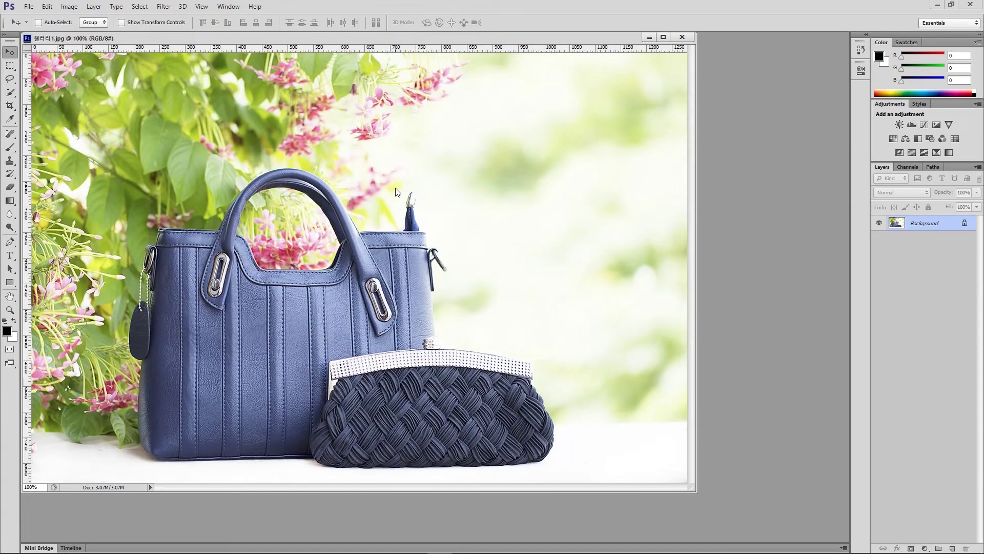
pyautogui.moveTo(148, 41); pyautogui.dragTo(156, 45)
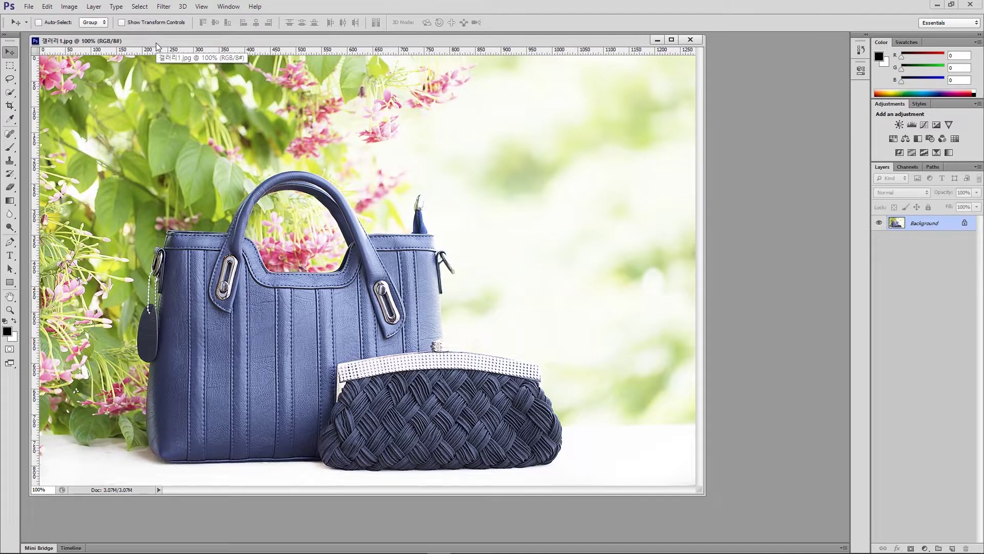
# - Try the Horizontal Type Mask Tool from the type tool group, and return to the Horizontal Type Tool
pyautogui.click(9, 255)
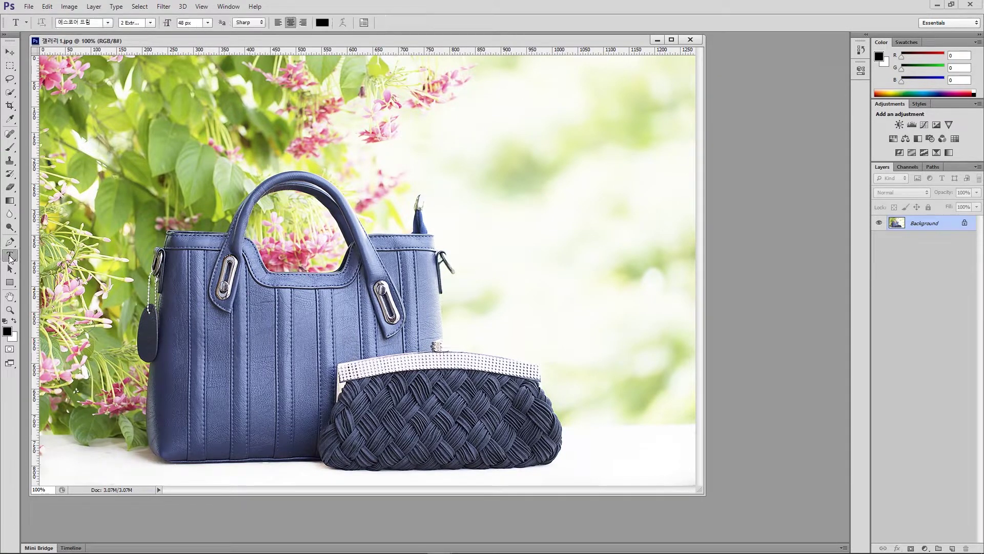
pyautogui.rightClick(10, 257)
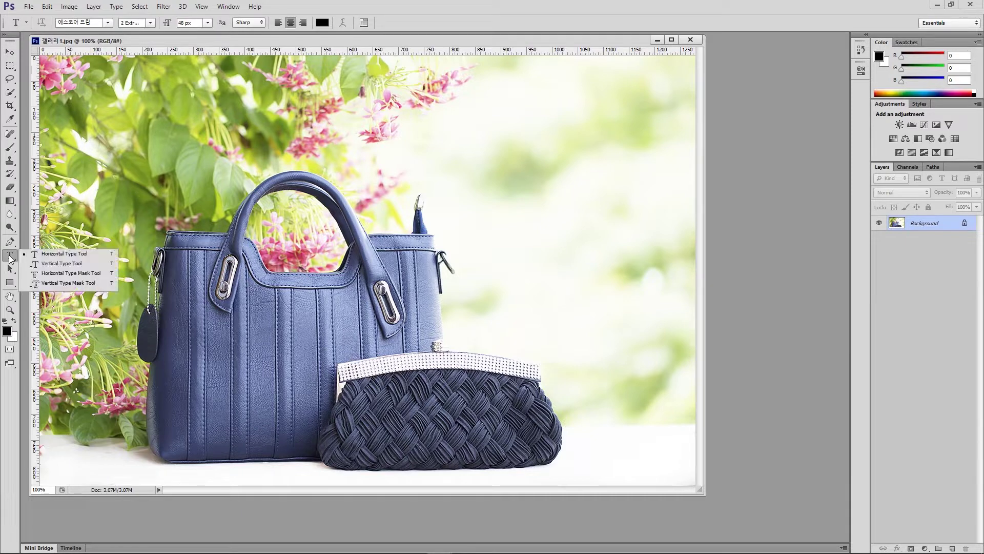
pyautogui.click(38, 276)
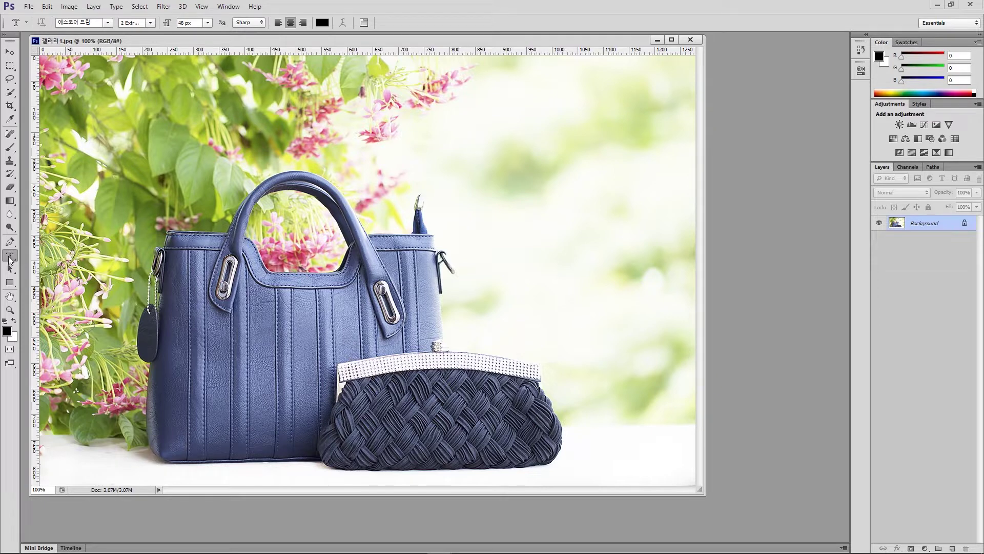
pyautogui.rightClick(10, 259)
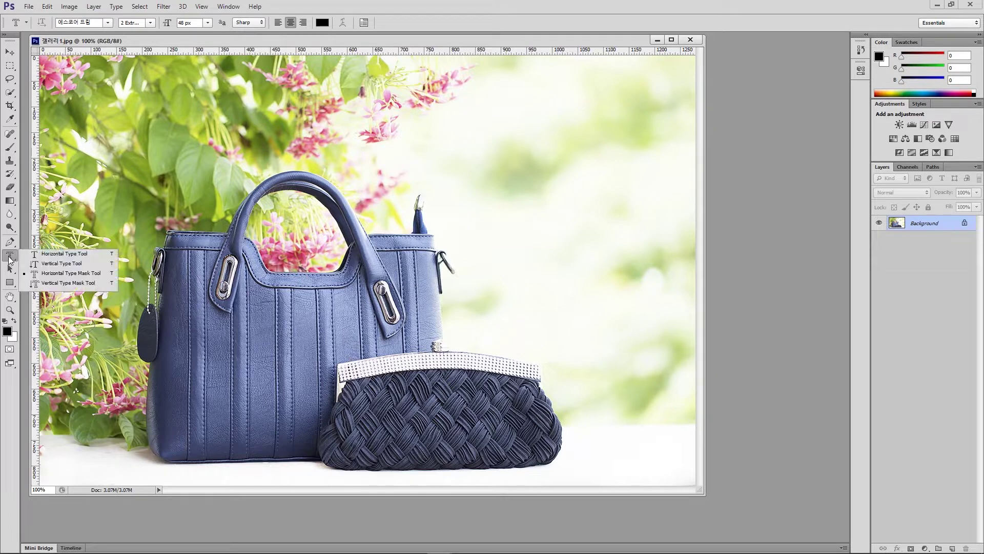
pyautogui.click(50, 257)
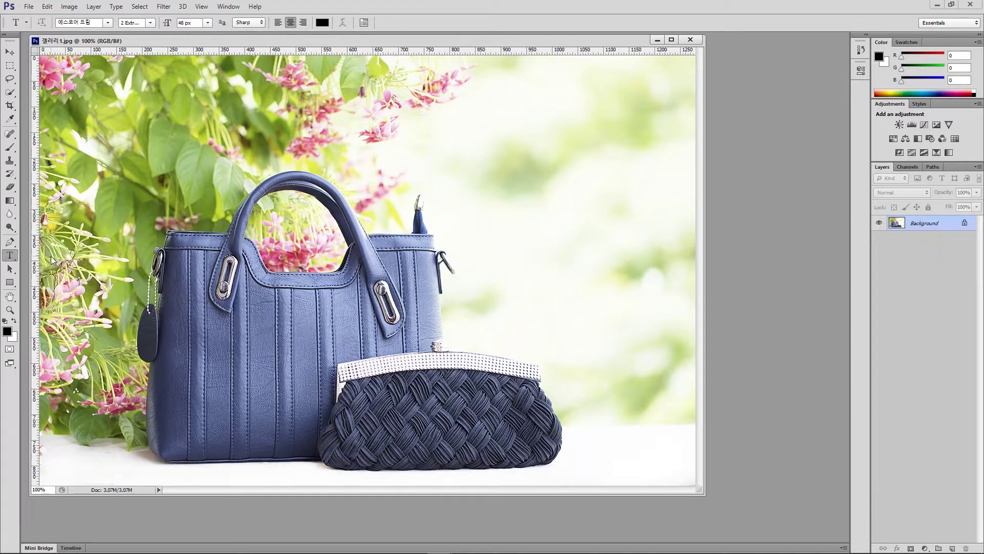
# - Add the text line "포토샵 문자툴 연습하기" above the handbag and finish the entry by switching to the Move tool
pyautogui.click(442, 170)
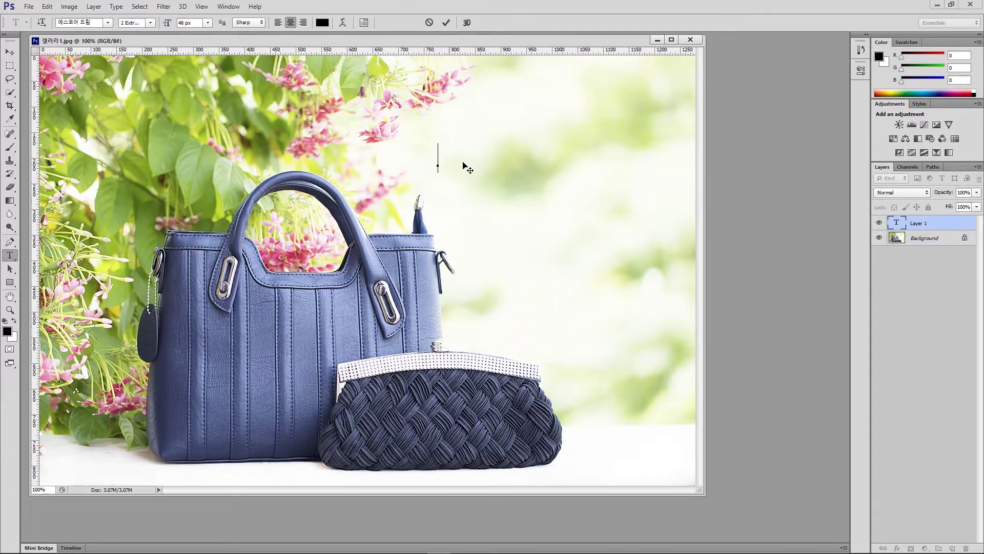
pyautogui.write('포')
pyautogui.write('토샵 ')
pyautogui.write('문자툴 연ㅅ')
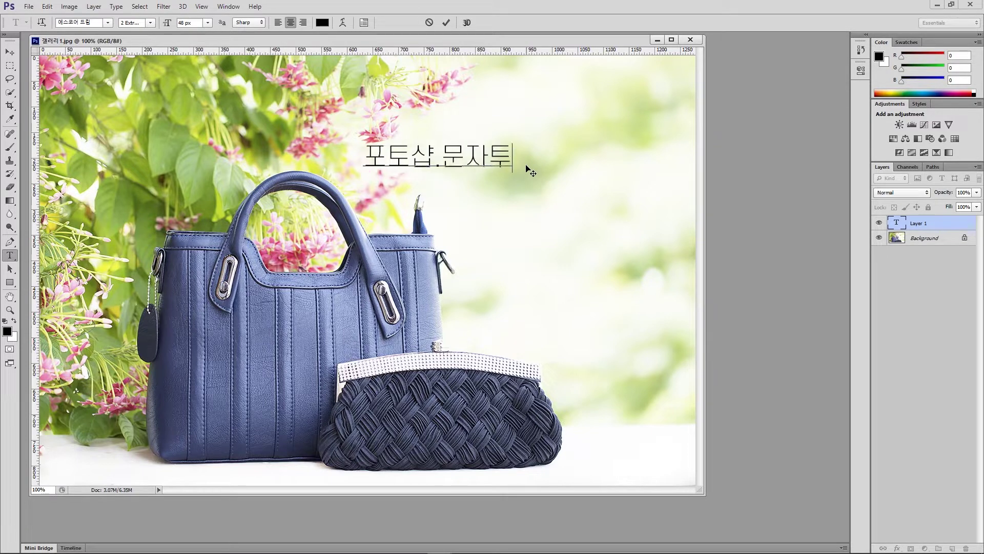
pyautogui.write('습하기')
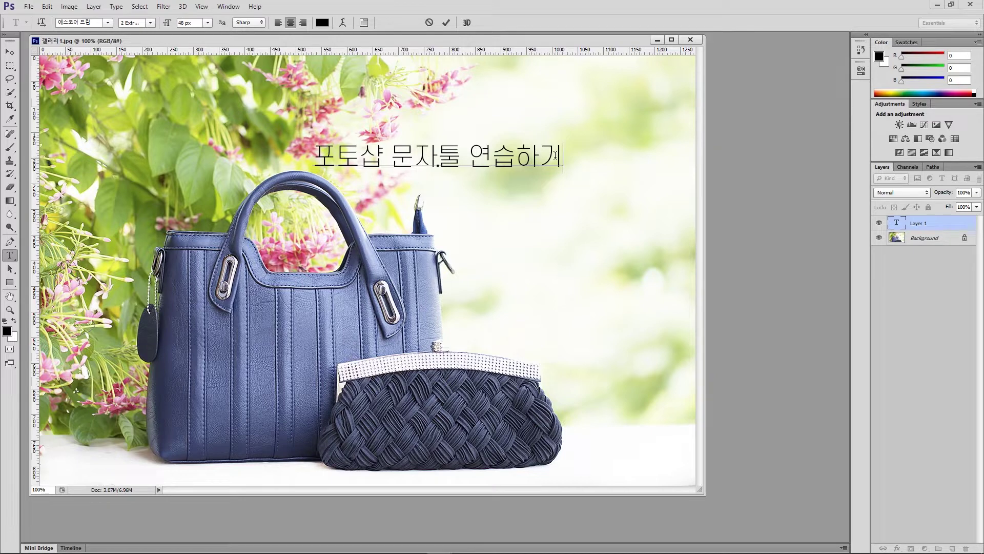
pyautogui.press('BackSpace')
pyautogui.write('기')
pyautogui.click(9, 53)
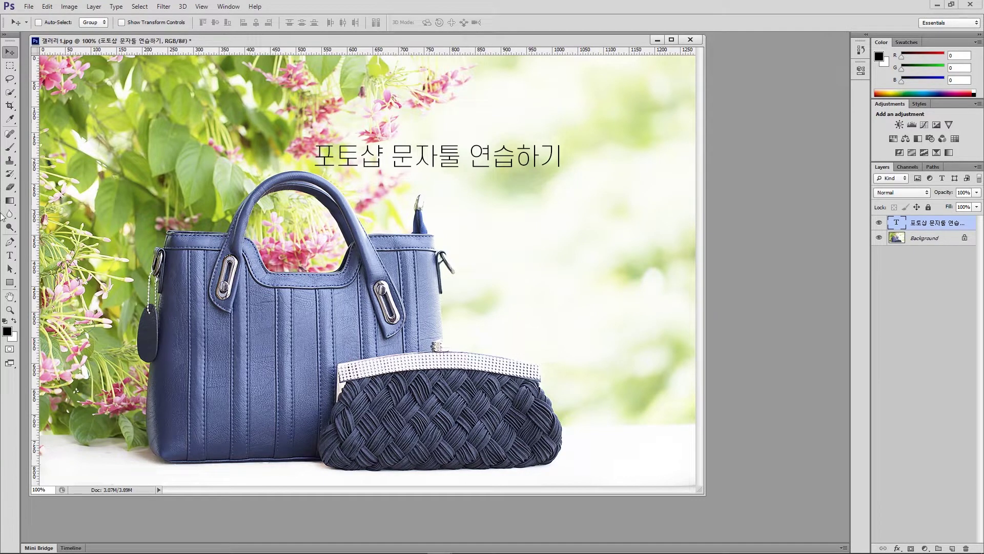
# - Open the text line for editing, leave it by selecting the Background layer, and reselect the text layer
pyautogui.click(9, 255)
pyautogui.click(560, 157)
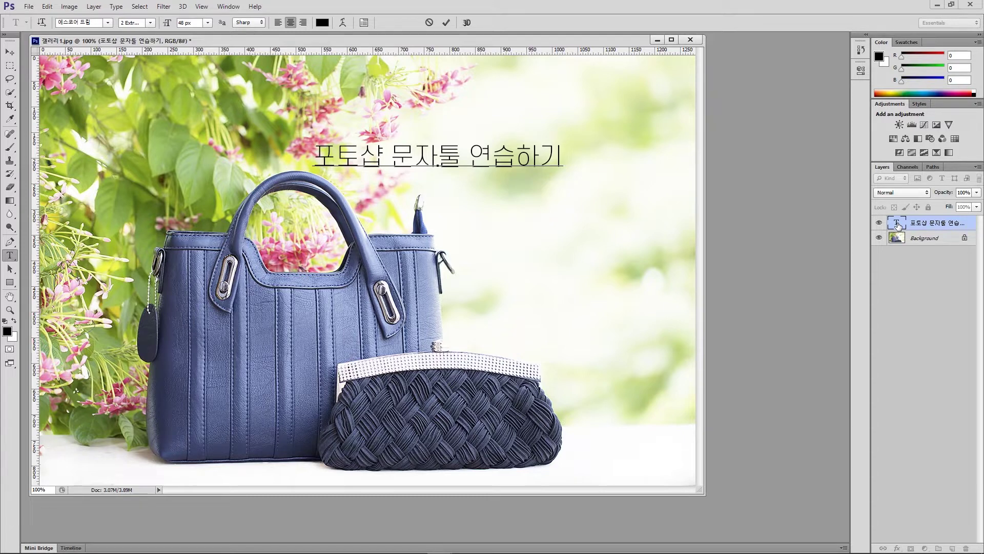
pyautogui.click(922, 240)
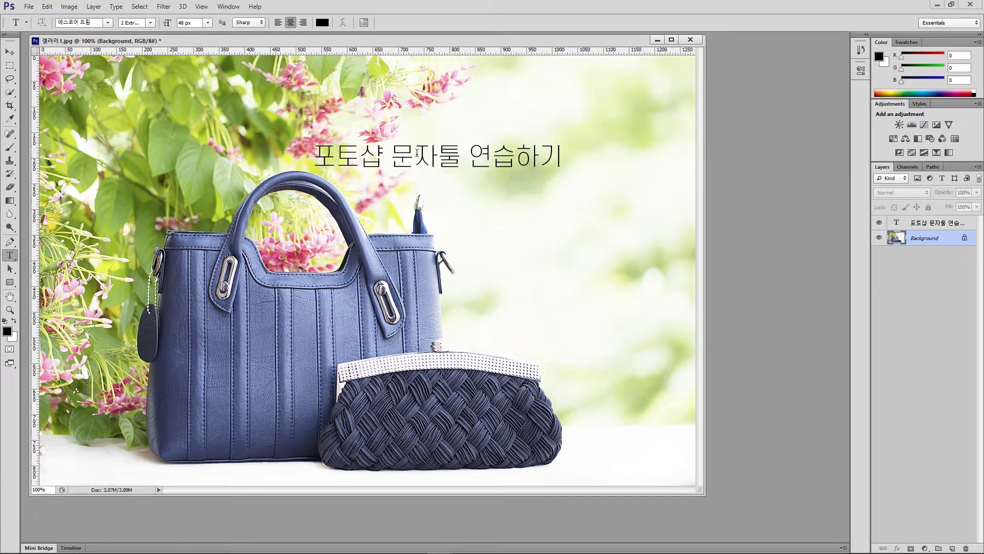
pyautogui.click(903, 221)
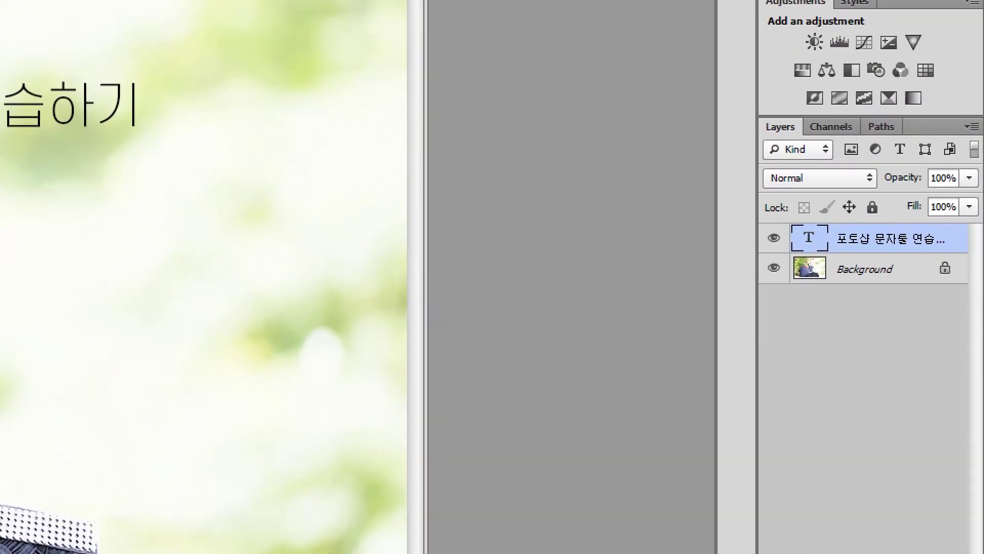
pyautogui.moveTo(847, 265)
pyautogui.mouseDown()
pyautogui.moveTo(858, 264)
pyautogui.moveTo(784, 247)
pyautogui.moveTo(866, 204)
pyautogui.moveTo(910, 237)
pyautogui.mouseUp()
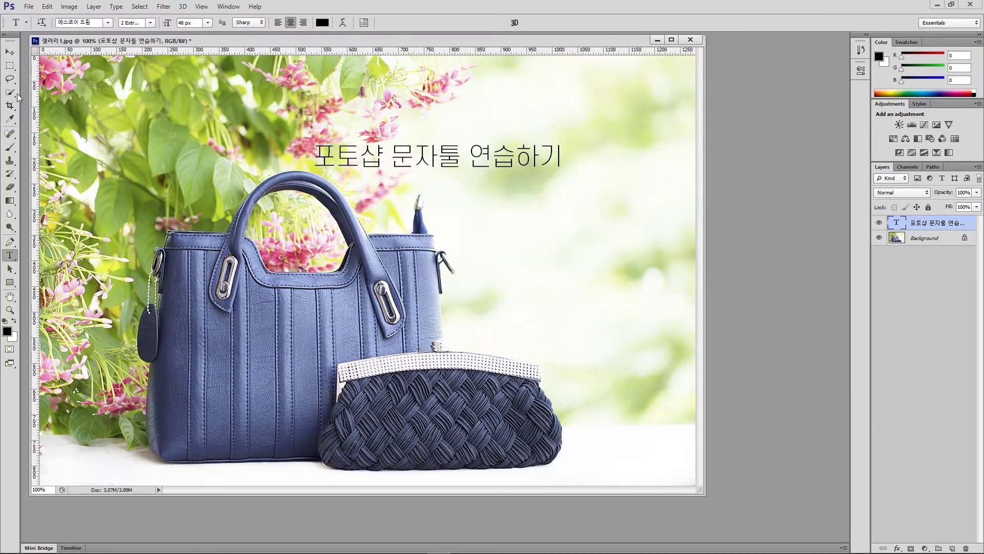
# - Turn on Auto-Select for the Move tool, set it to Layer, and pick the background directly on the canvas
pyautogui.click(7, 53)
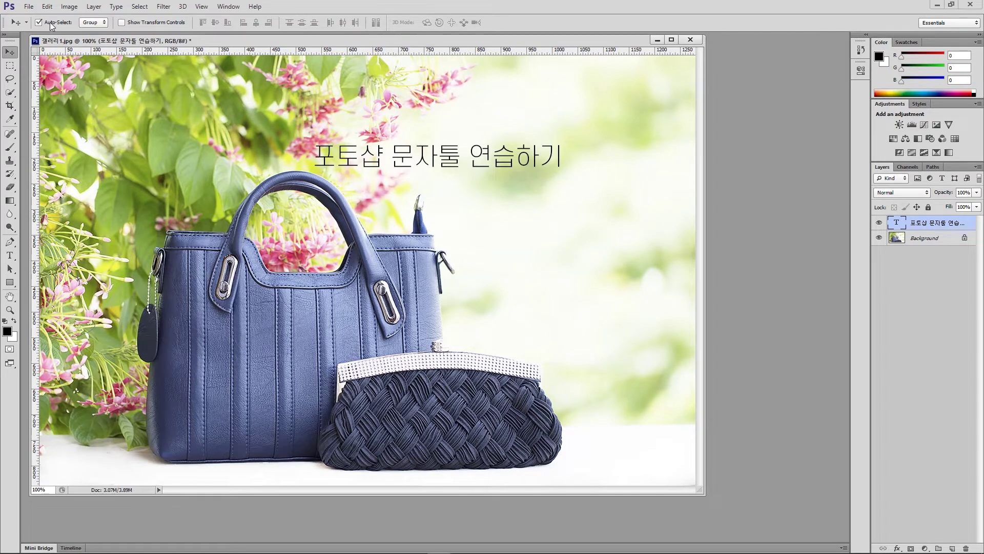
pyautogui.click(92, 22)
pyautogui.click(631, 248)
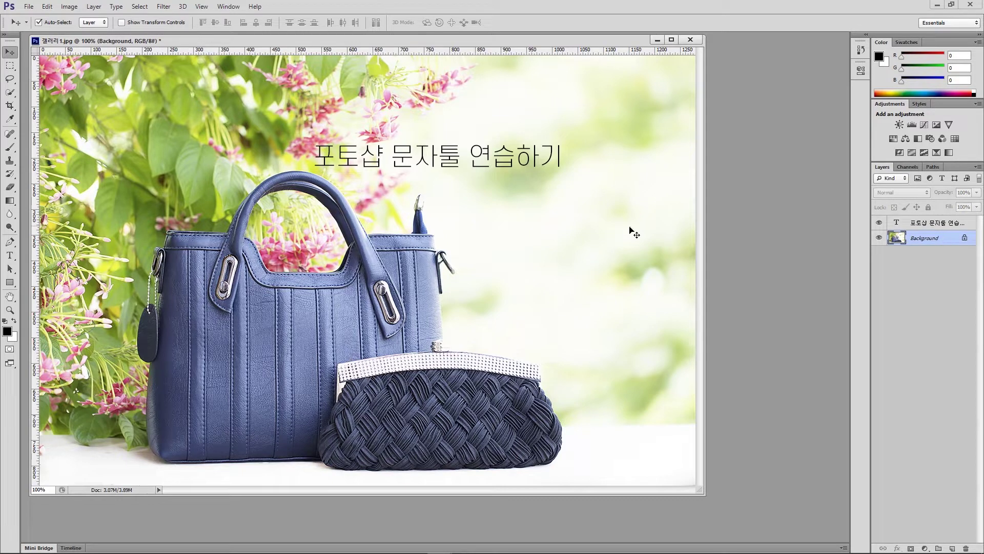
# - Pick the text line on the canvas and move it into the bright area at the photo's upper right
pyautogui.click(450, 159)
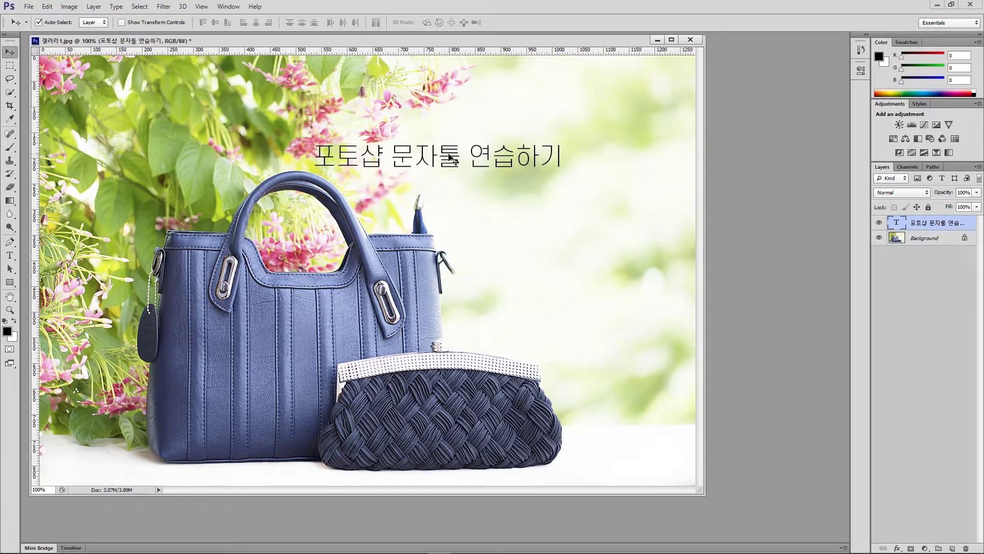
pyautogui.moveTo(449, 157); pyautogui.dragTo(545, 106)
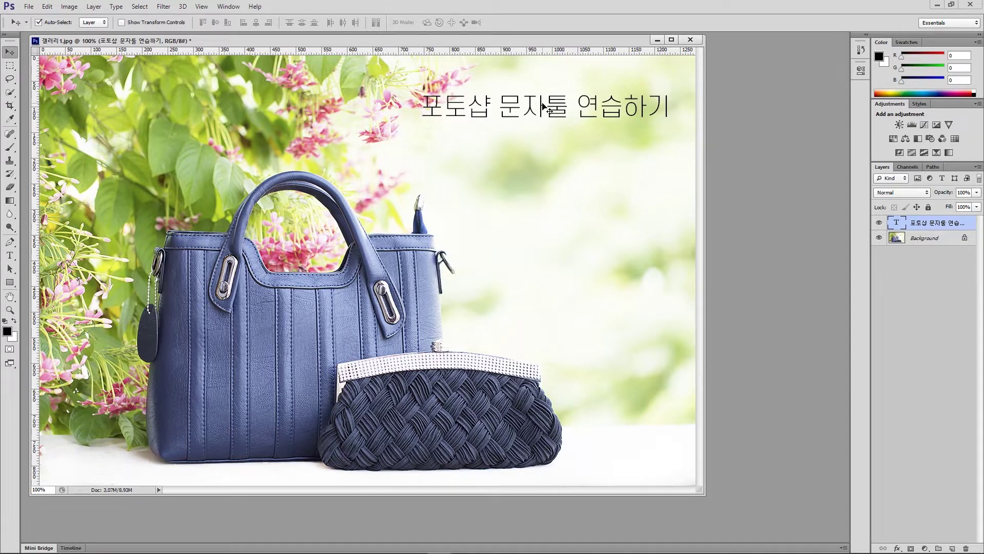
pyautogui.moveTo(545, 108); pyautogui.dragTo(536, 110)
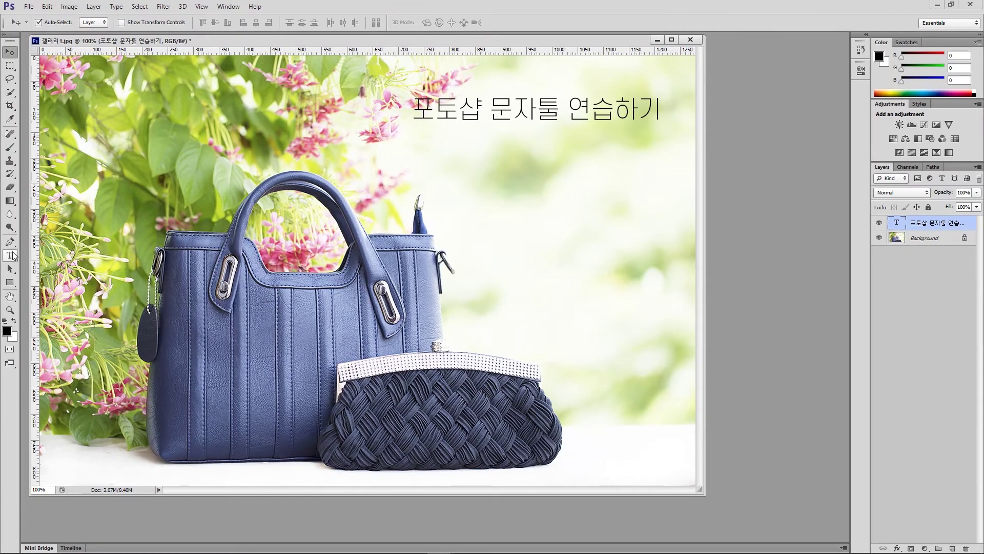
# - Practise placing the cursor and highlighting parts of the text line with the Horizontal Type Tool, and end the edit
pyautogui.click(11, 255)
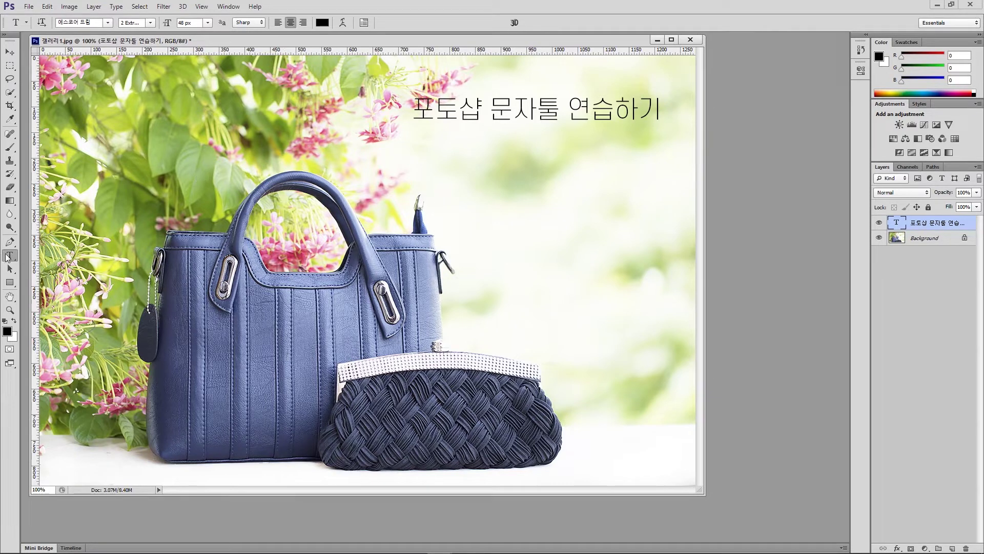
pyautogui.click(470, 105)
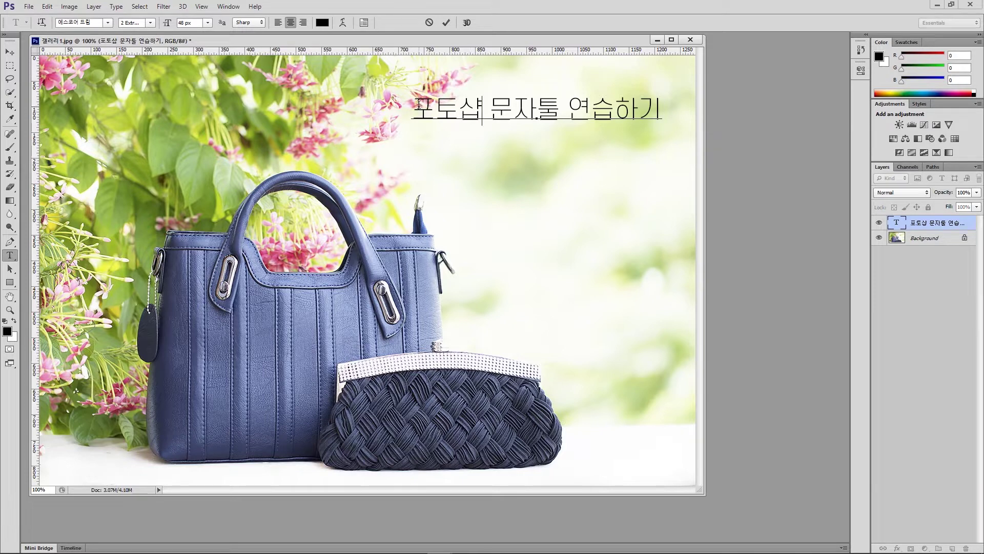
pyautogui.moveTo(419, 104); pyautogui.dragTo(709, 113)
pyautogui.doubleClick(615, 108)
pyautogui.click(566, 108)
pyautogui.moveTo(639, 109); pyautogui.dragTo(539, 113)
pyautogui.click(490, 108)
pyautogui.click(539, 112)
pyautogui.click(10, 53)
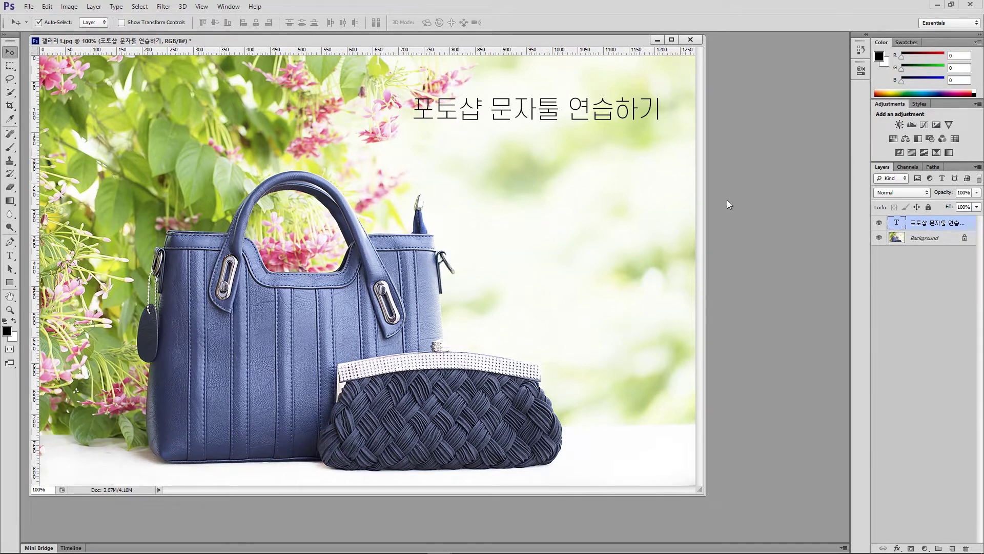
# - Practise highlighting the entire text line, leave the edit through the Background layer, and select the whole text again from its layer
pyautogui.doubleClick(898, 224)
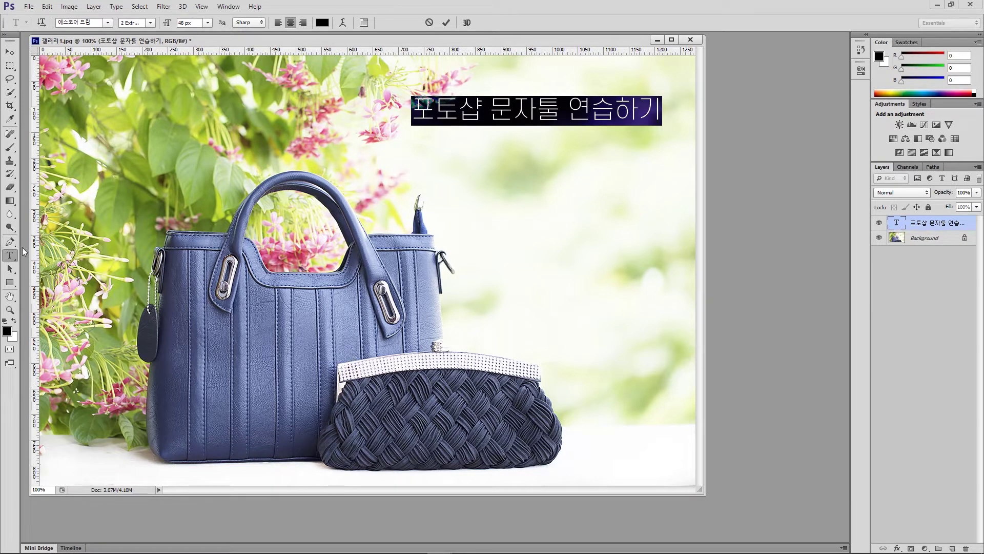
pyautogui.click(464, 109)
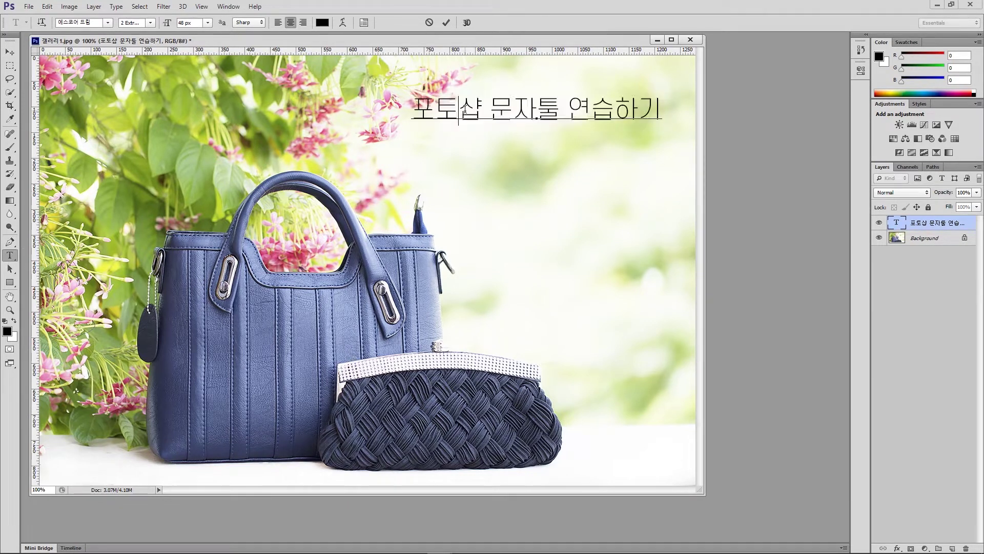
pyautogui.moveTo(428, 108); pyautogui.dragTo(673, 111)
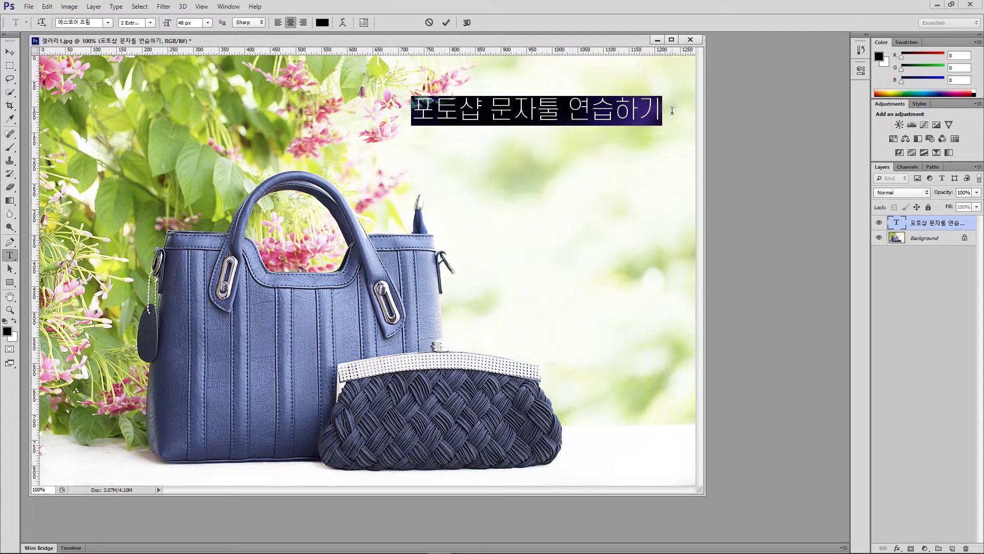
pyautogui.click(640, 113)
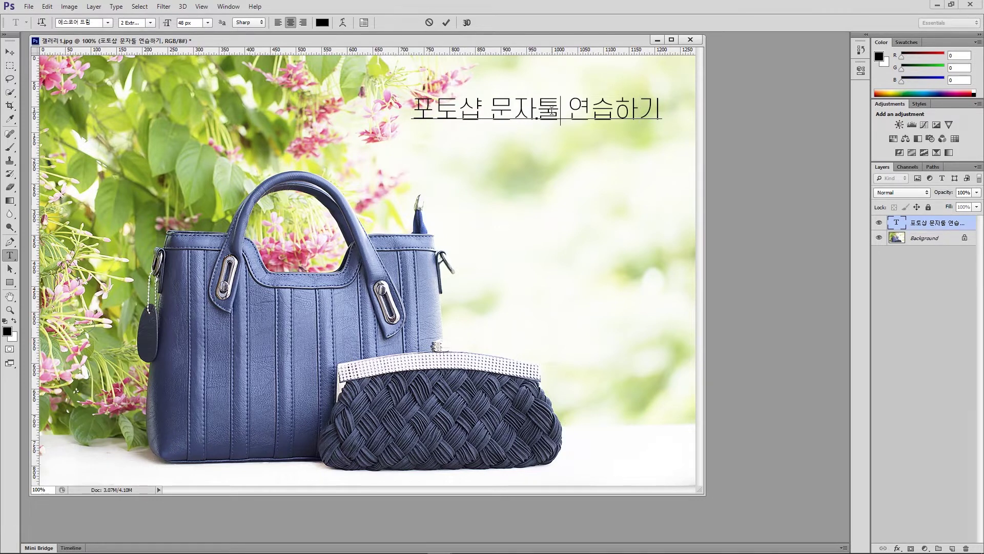
pyautogui.click(928, 241)
pyautogui.press('v')
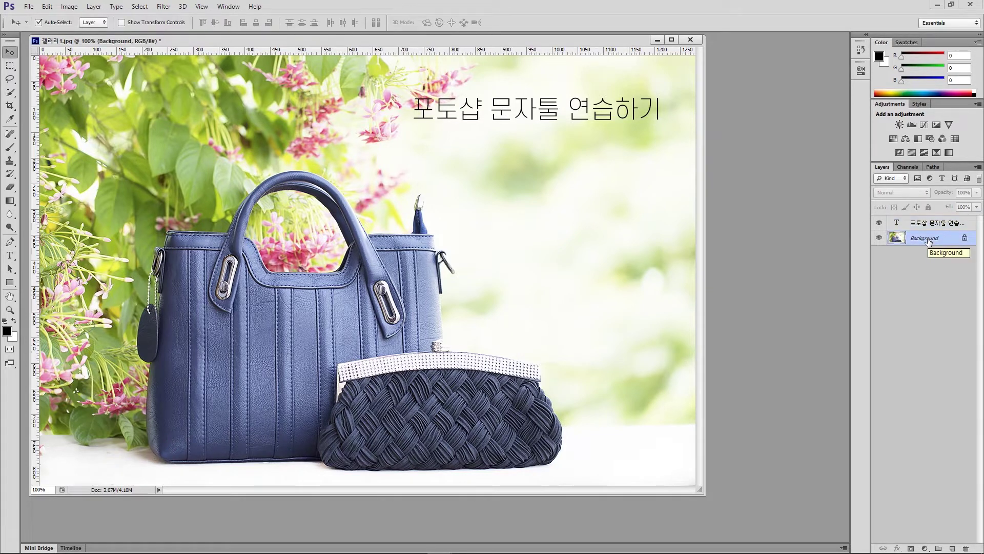
pyautogui.doubleClick(898, 225)
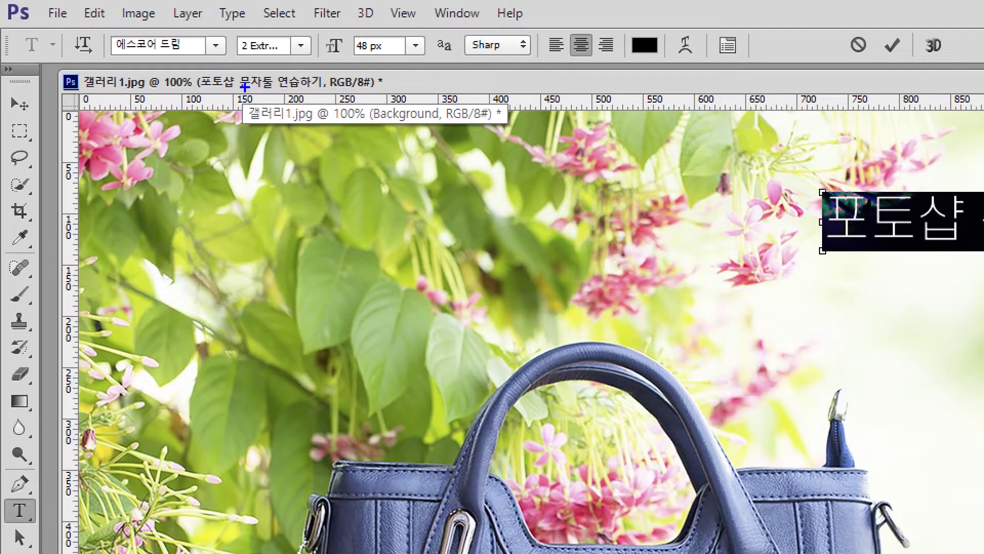
pyautogui.moveTo(5, 30)
pyautogui.mouseDown()
pyautogui.moveTo(448, 69)
pyautogui.moveTo(760, 66)
pyautogui.mouseUp()
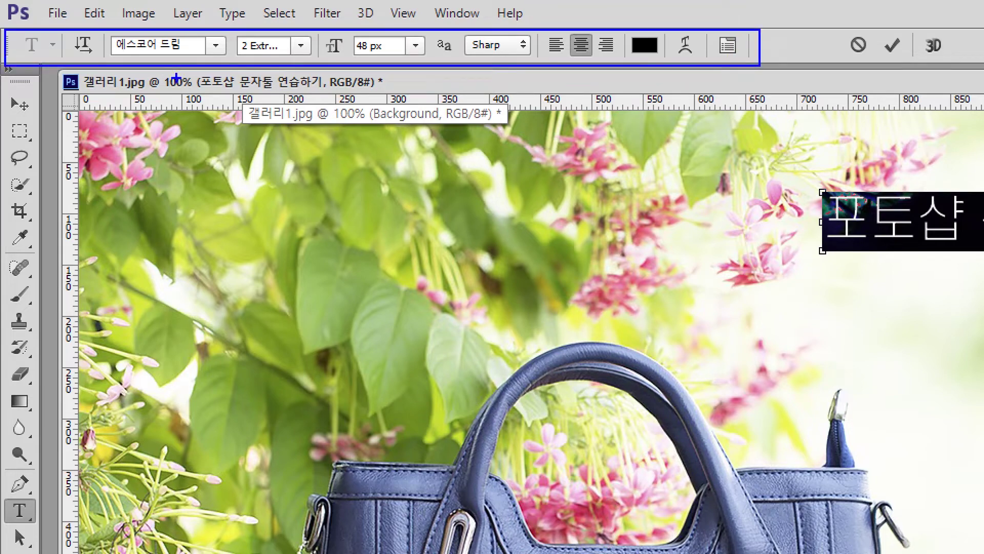
pyautogui.moveTo(117, 38)
pyautogui.mouseDown()
pyautogui.moveTo(132, 53)
pyautogui.moveTo(146, 34)
pyautogui.mouseUp()
pyautogui.moveTo(251, 32); pyautogui.dragTo(270, 37)
pyautogui.moveTo(667, 50)
pyautogui.mouseDown()
pyautogui.moveTo(630, 63)
pyautogui.moveTo(609, 57)
pyautogui.moveTo(627, 35)
pyautogui.moveTo(651, 32)
pyautogui.moveTo(666, 48)
pyautogui.mouseUp()
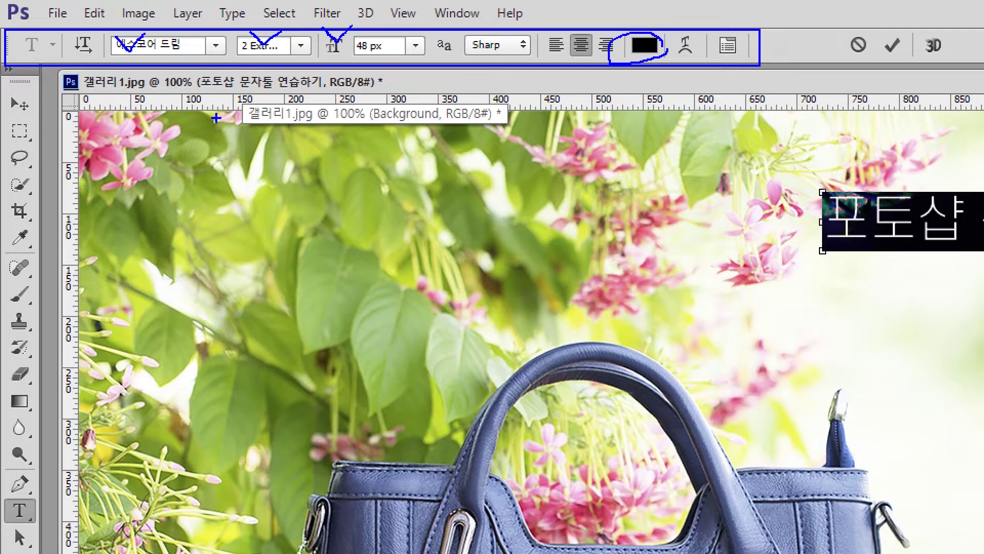
pyautogui.hotkey('ctrl', 'z')
pyautogui.hotkey('ctrl', 'z')
pyautogui.hotkey('ctrl', 'z')
pyautogui.hotkey('ctrl', 'z')
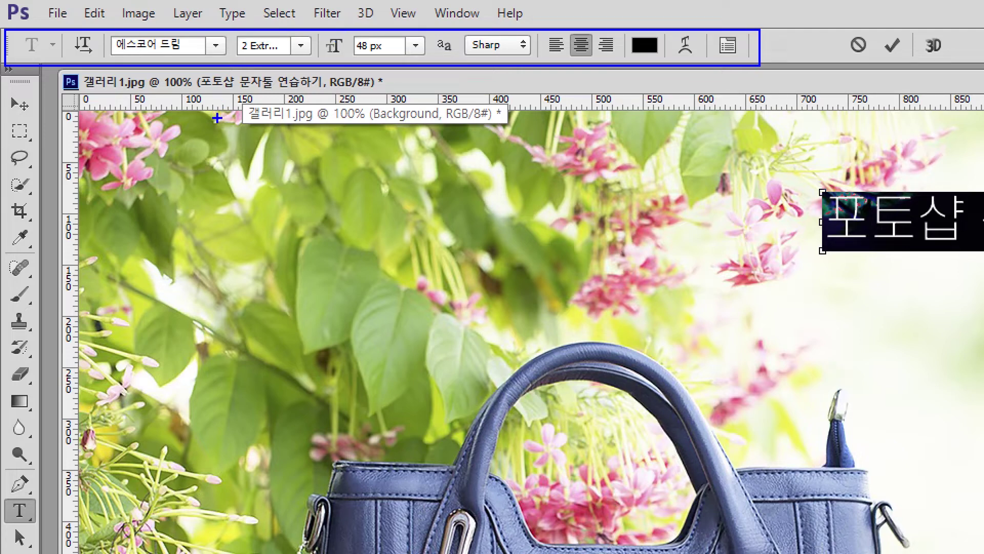
pyautogui.press('r')
pyautogui.moveTo(100, 38); pyautogui.dragTo(104, 48)
pyautogui.moveTo(234, 37); pyautogui.dragTo(248, 32)
pyautogui.moveTo(348, 36); pyautogui.dragTo(363, 32)
pyautogui.moveTo(536, 31)
pyautogui.mouseDown()
pyautogui.moveTo(556, 62)
pyautogui.moveTo(615, 56)
pyautogui.moveTo(550, 28)
pyautogui.mouseUp()
pyautogui.moveTo(646, 35); pyautogui.dragTo(666, 32)
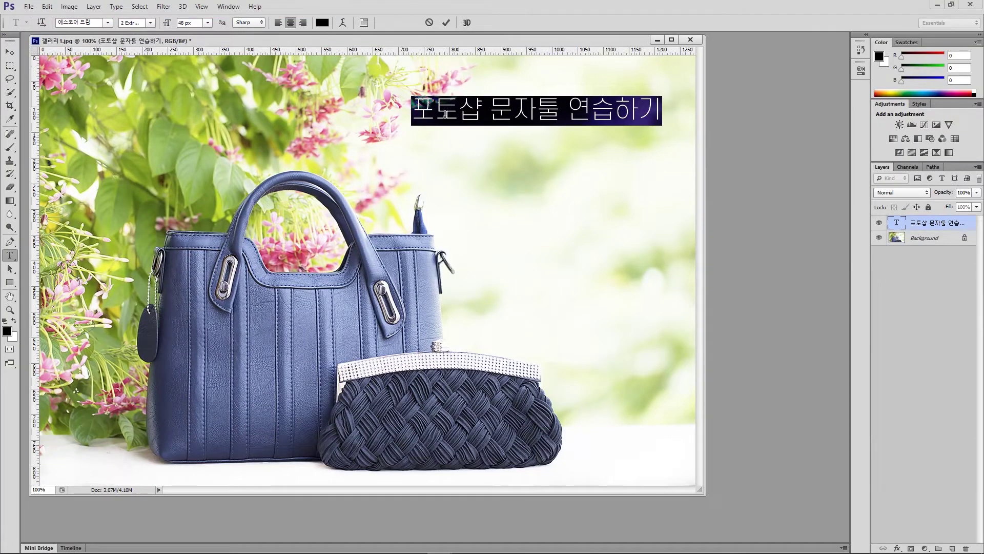
# - Practise placing the text cursor at different characters of the text line and selecting a single word
pyautogui.click(446, 114)
pyautogui.click(483, 115)
pyautogui.doubleClick(564, 115)
pyautogui.click(603, 114)
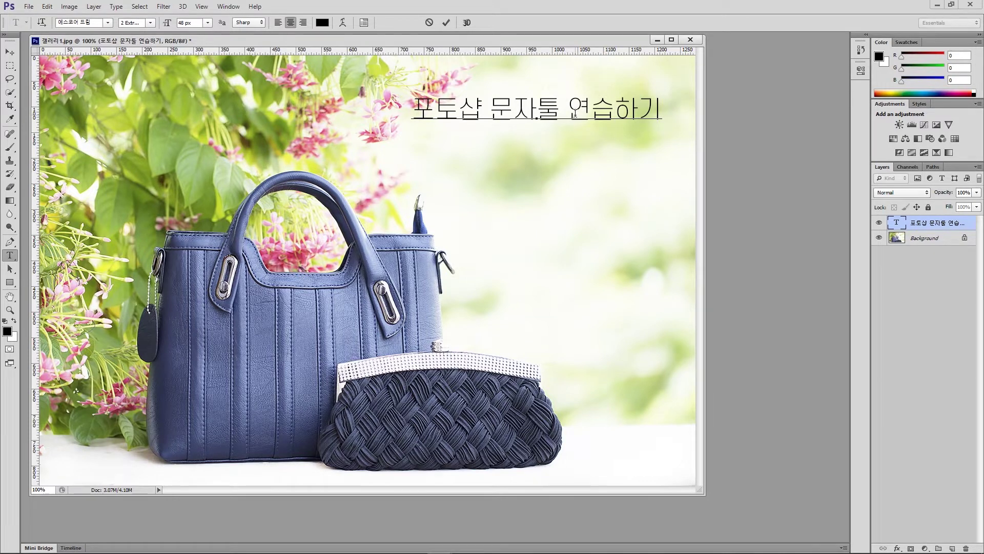
pyautogui.click(544, 113)
# - Practise highlighting most of the text line and a single word, and placing the text cursor between characters again
pyautogui.moveTo(419, 111); pyautogui.dragTo(640, 110)
pyautogui.doubleClick(469, 114)
pyautogui.click(526, 109)
pyautogui.click(631, 109)
pyautogui.click(433, 108)
# - Practise highlighting the text line and just the word 문자툴, and end the text edit
pyautogui.moveTo(415, 107); pyautogui.dragTo(647, 113)
pyautogui.click(488, 107)
pyautogui.moveTo(561, 110)
pyautogui.mouseDown()
pyautogui.moveTo(491, 107)
pyautogui.moveTo(557, 109)
pyautogui.mouseUp()
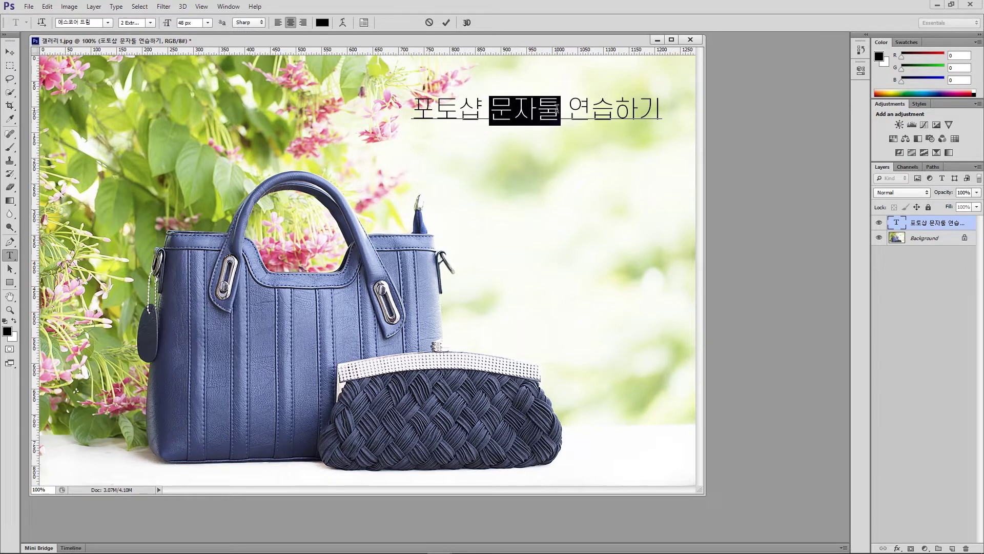
pyautogui.click(558, 109)
pyautogui.doubleClick(557, 109)
pyautogui.click(512, 110)
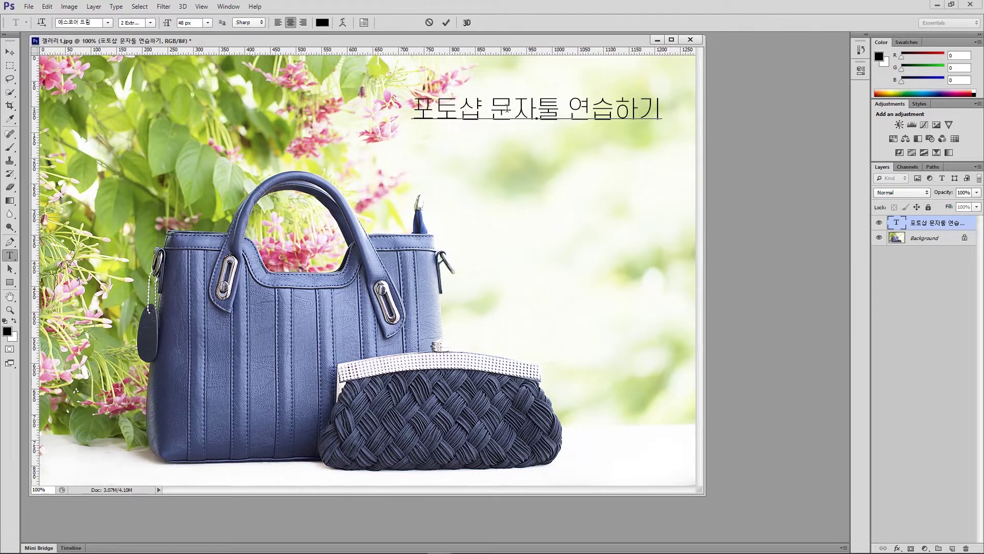
pyautogui.hotkey('ctrl', 'Return')
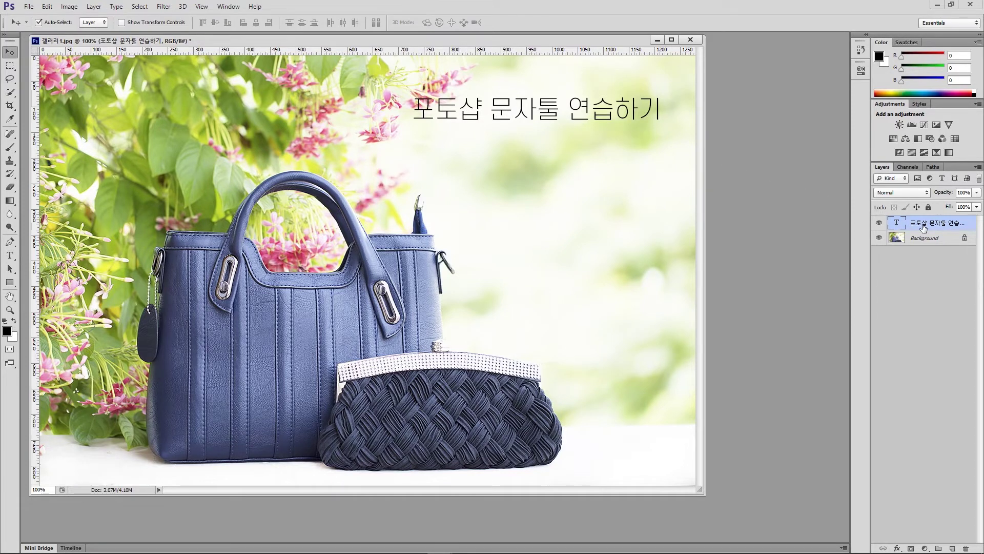
# - Select the whole text from its layer, place the cursor inside the word 문자툴, and end the edit
pyautogui.doubleClick(897, 224)
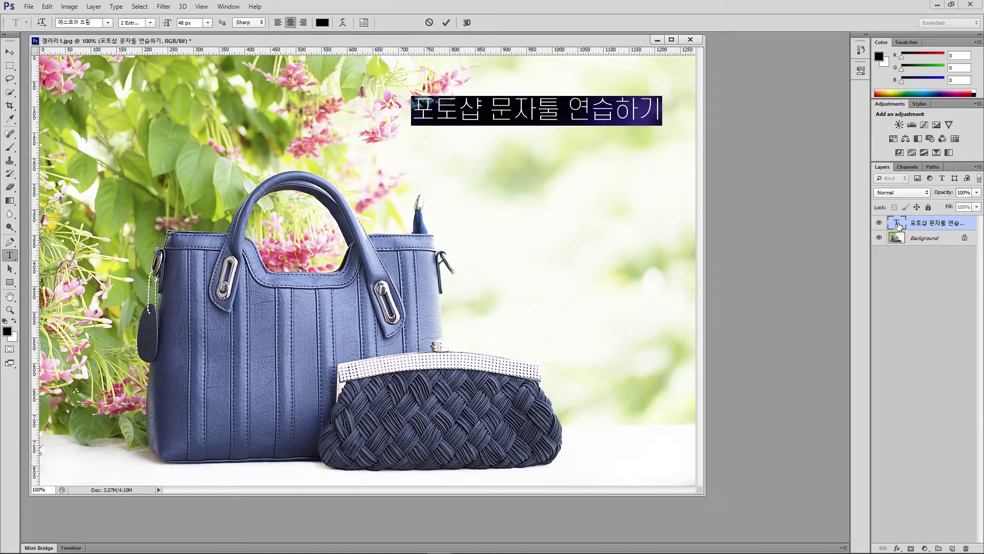
pyautogui.click(506, 111)
pyautogui.hotkey('ctrl', 'Return')
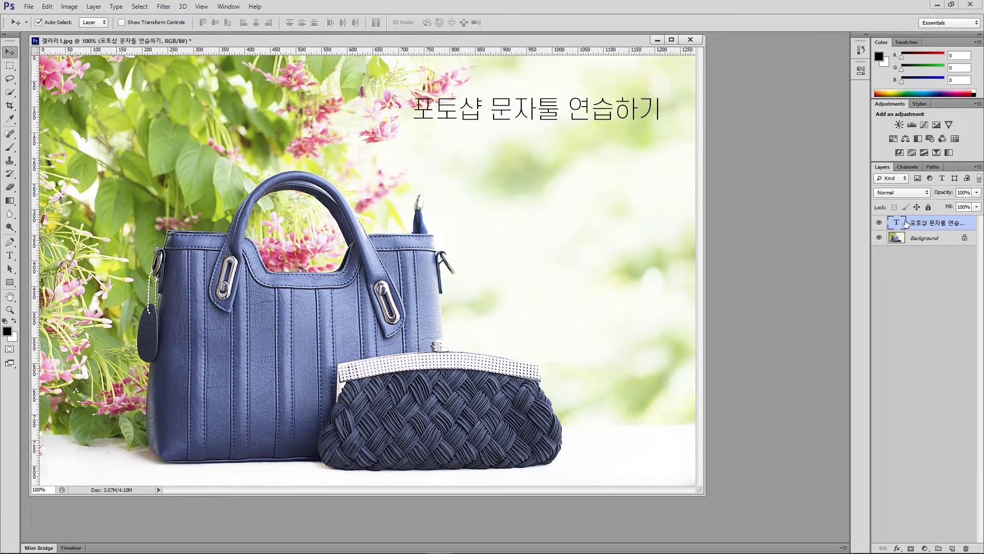
# - Try the fonts 한겨레결체, 휴먼매직체 and 휴먼옛체 on the whole text layer
pyautogui.click(11, 256)
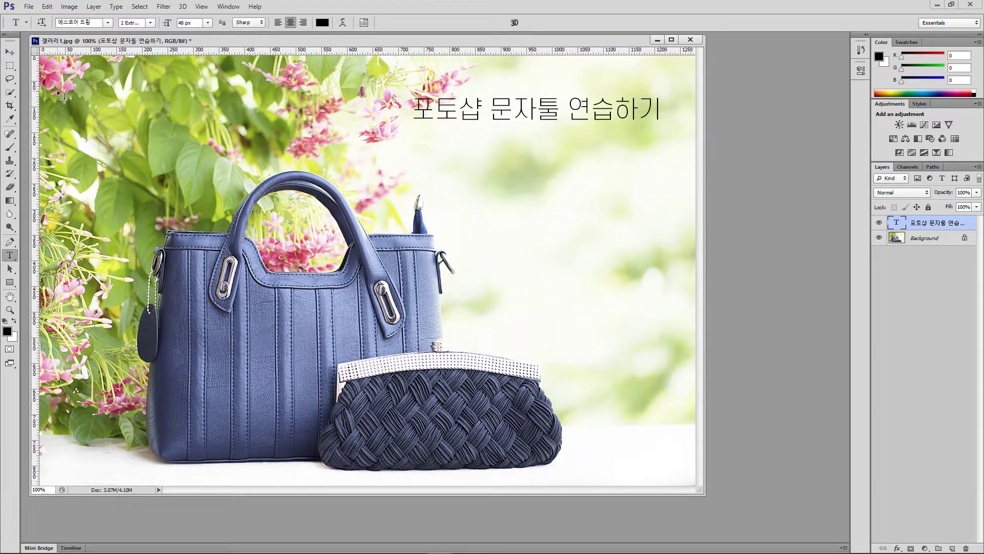
pyautogui.click(109, 23)
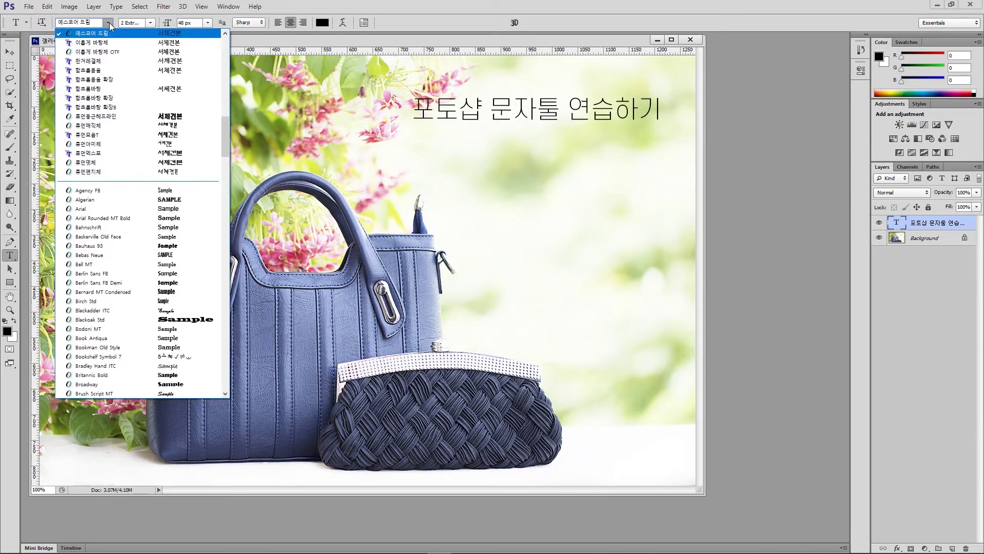
pyautogui.click(105, 60)
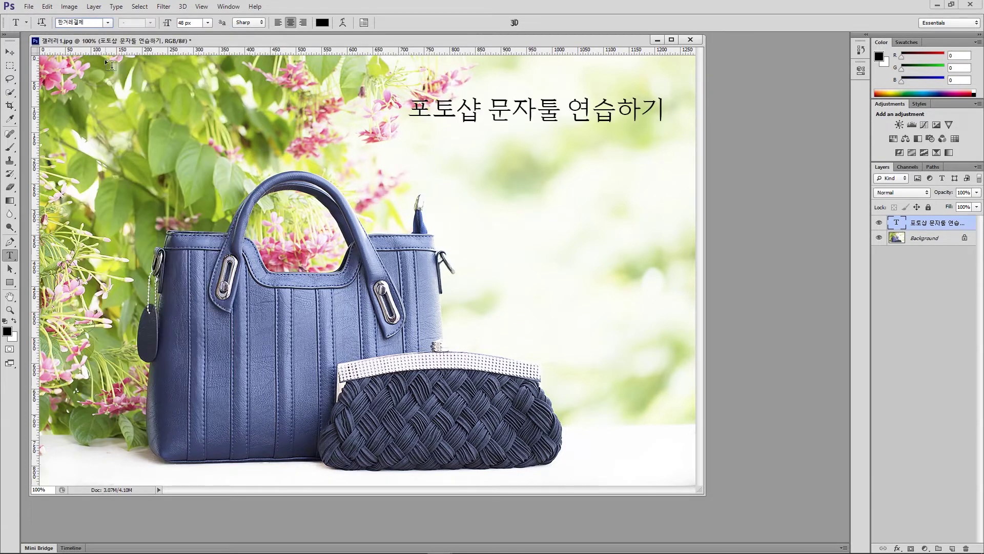
pyautogui.click(108, 23)
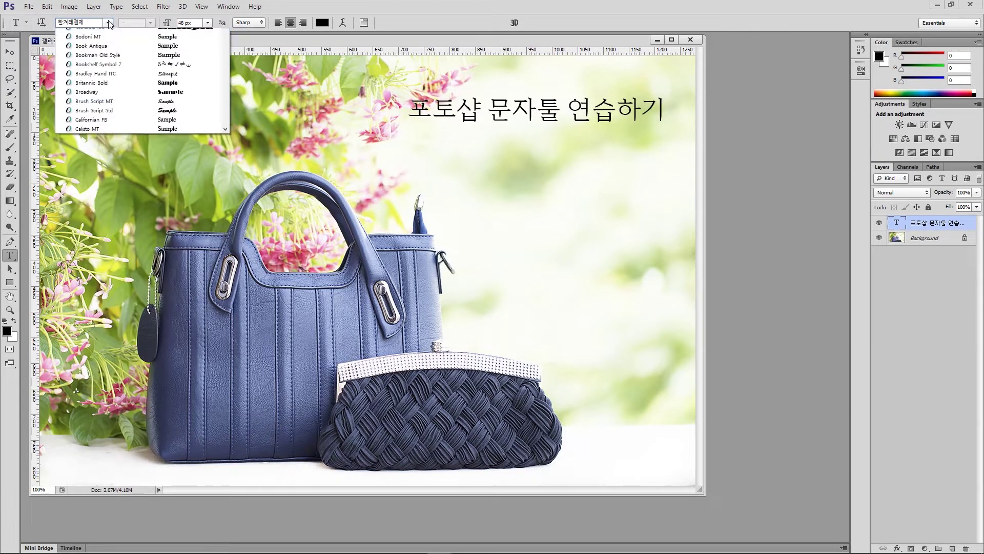
pyautogui.click(106, 97)
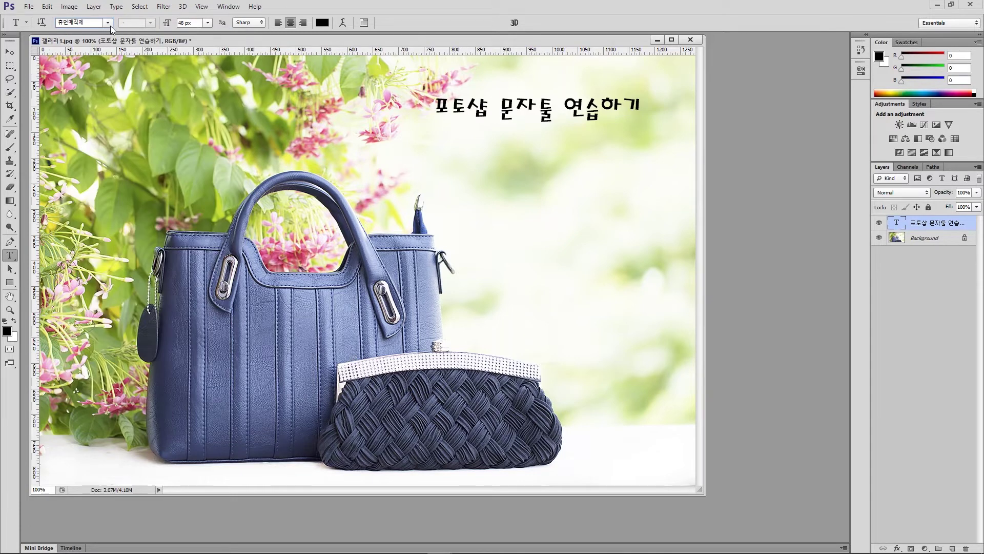
pyautogui.click(108, 23)
pyautogui.click(107, 72)
# - Set the text layer's font to 배달의민족 도현
pyautogui.click(108, 22)
pyautogui.scroll(10, 107, 50)
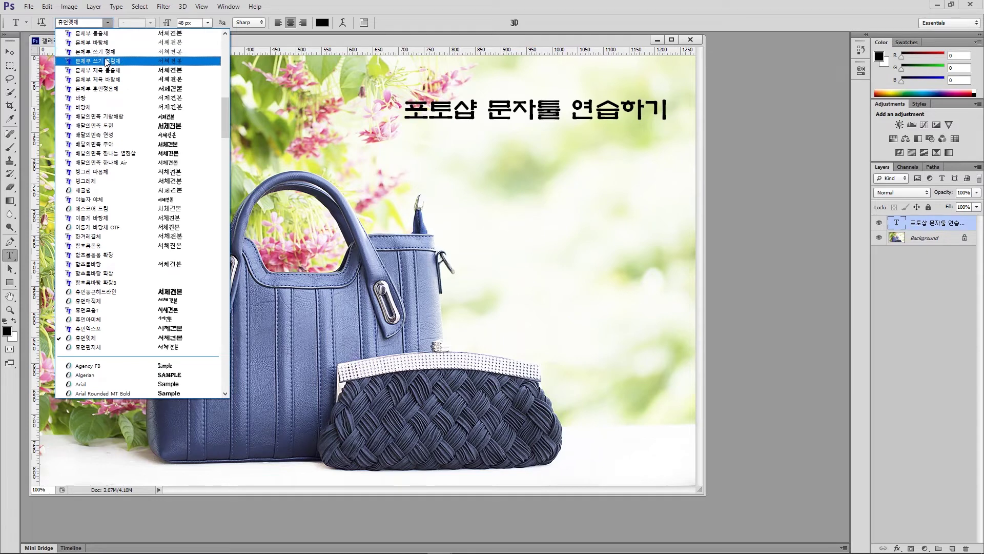
pyautogui.click(97, 128)
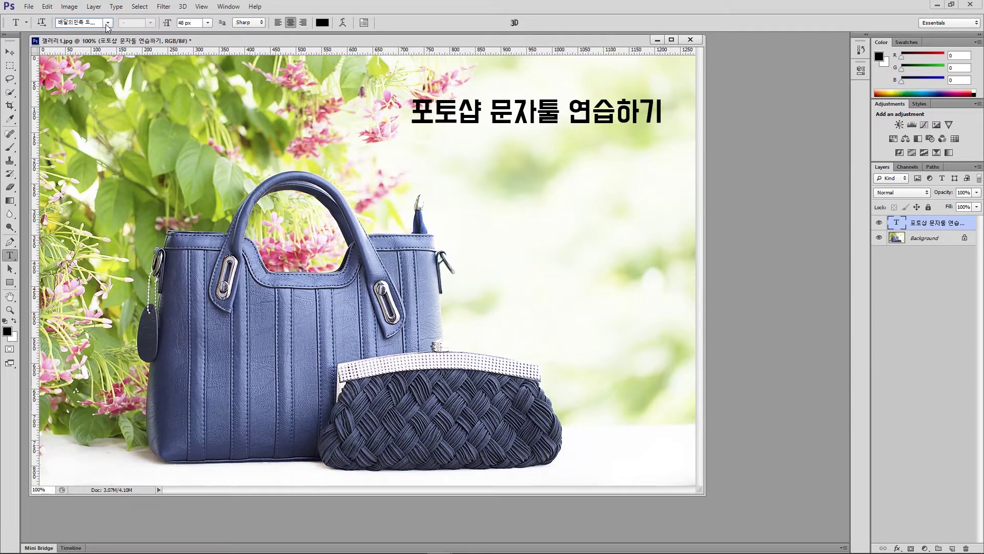
# - Try the preset font size 72 px, the custom size 150 px, and a freely adjusted 89 px on the text
pyautogui.click(208, 23)
pyautogui.click(195, 195)
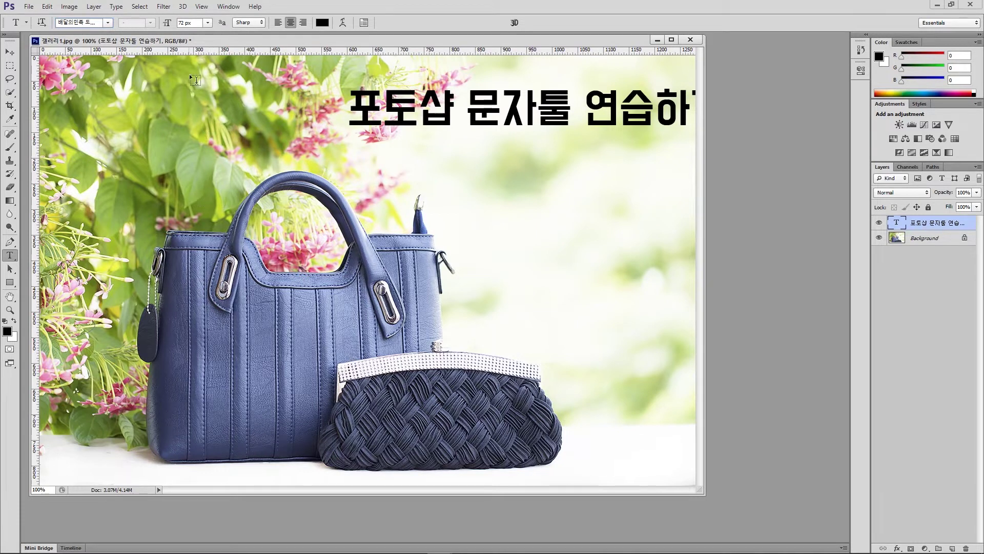
pyautogui.click(207, 22)
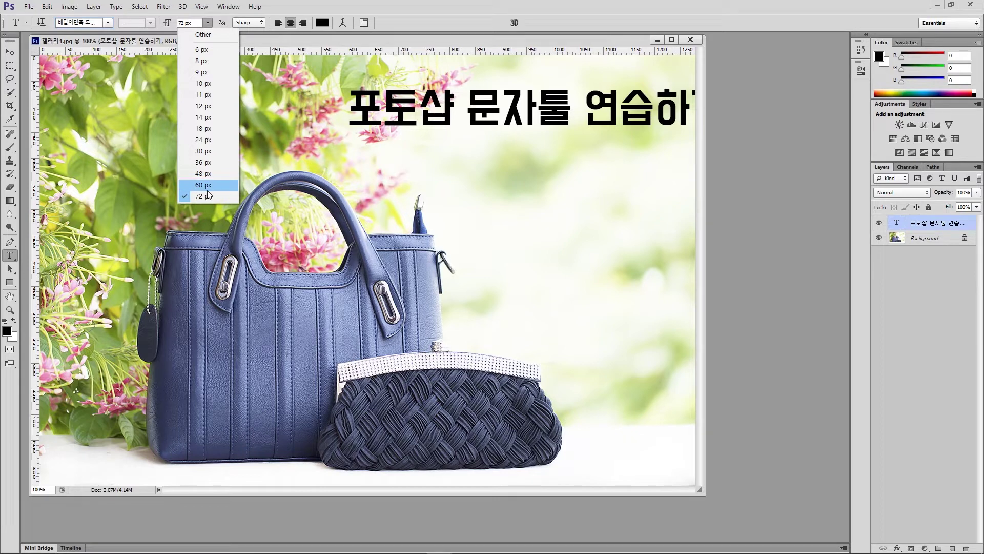
pyautogui.click(185, 23)
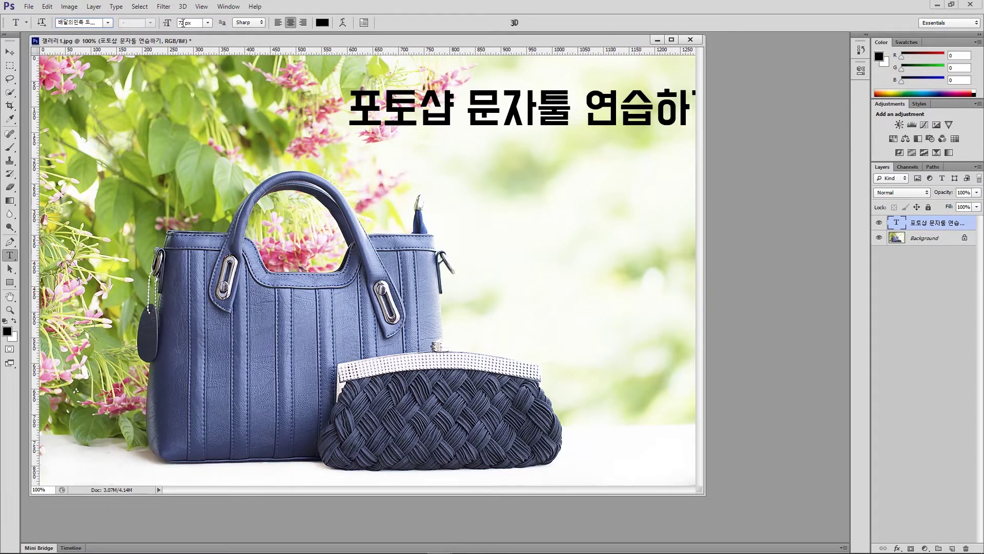
pyautogui.write('150')
pyautogui.press('Return')
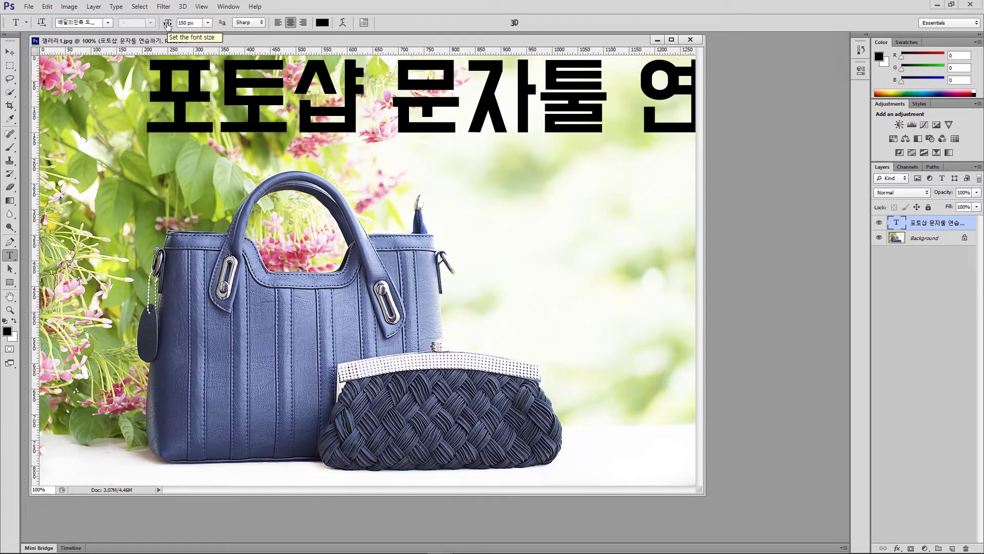
pyautogui.moveTo(168, 24); pyautogui.dragTo(117, 25)
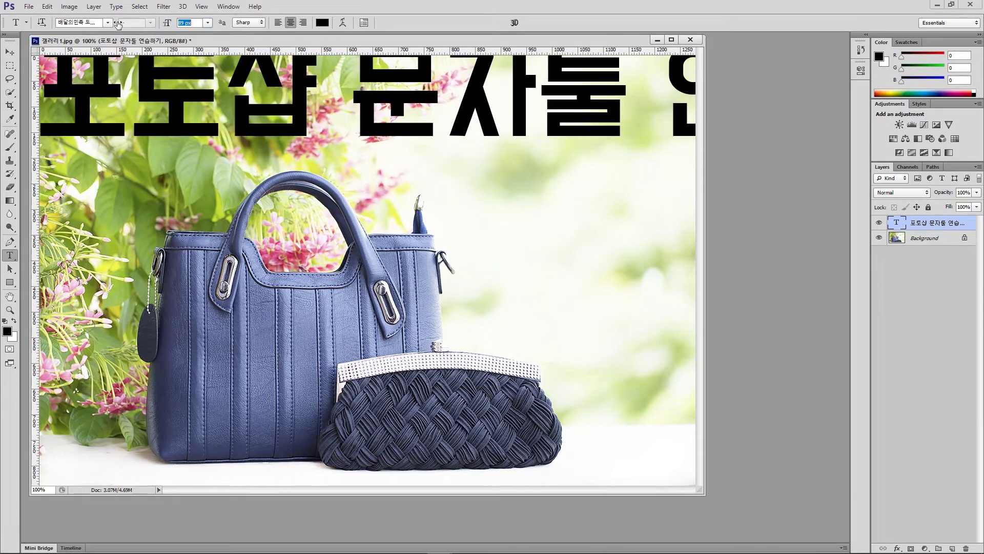
# - Set the text's font size to 72 px and move the line left until it fits within the photo
pyautogui.click(208, 22)
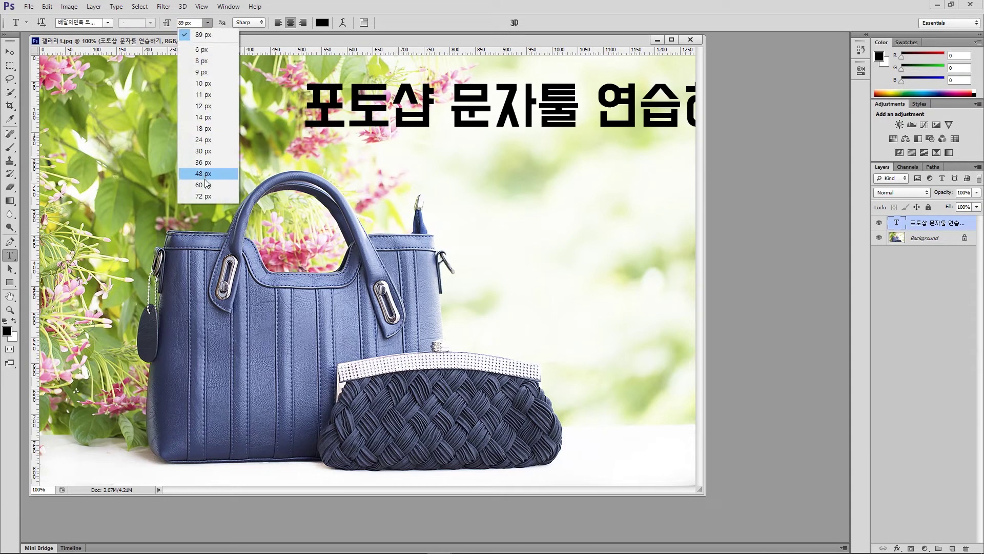
pyautogui.click(205, 196)
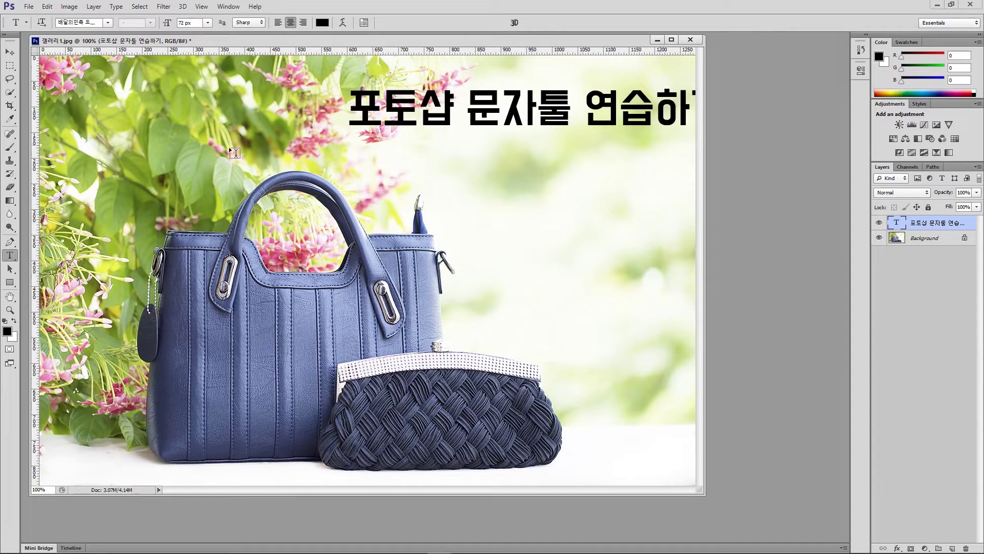
pyautogui.click(9, 53)
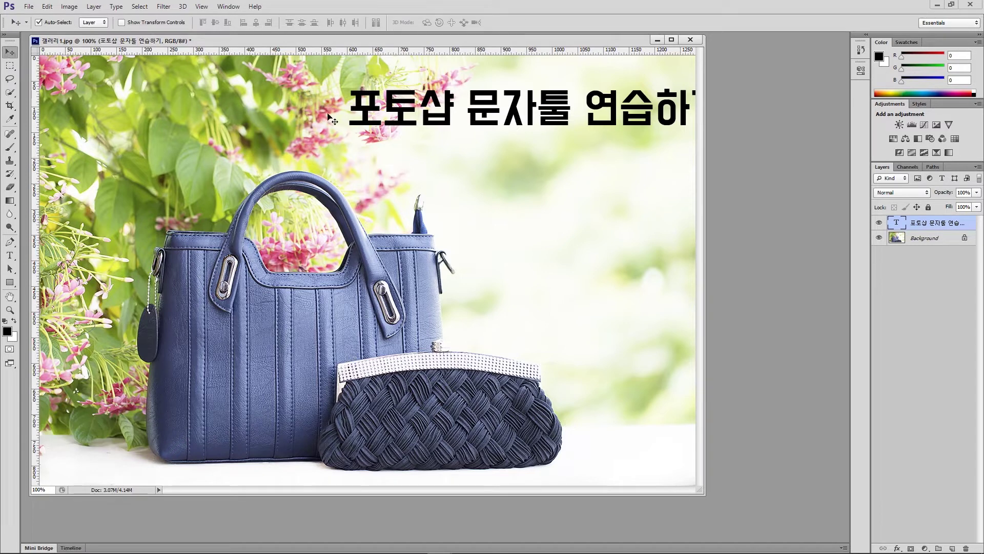
pyautogui.moveTo(405, 110); pyautogui.dragTo(337, 113)
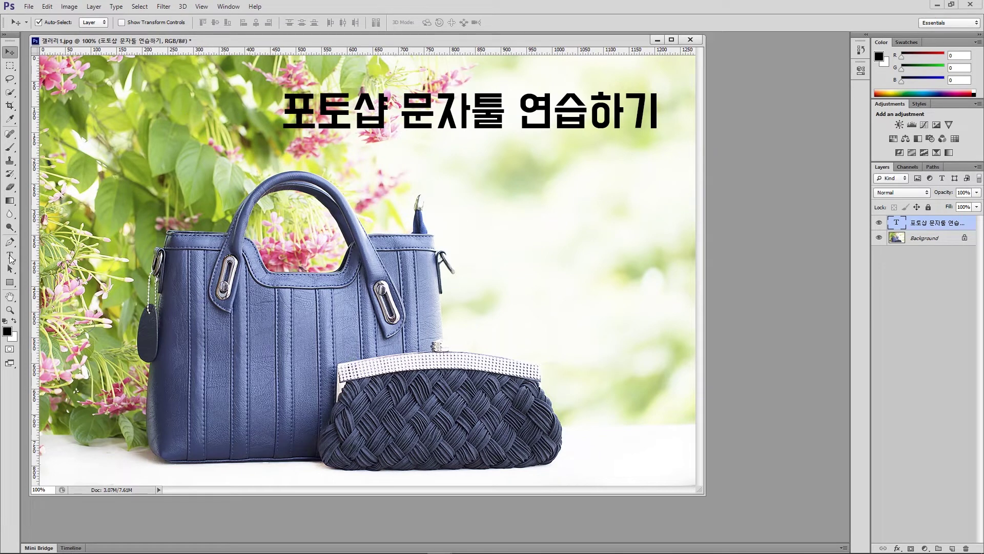
# - Set the text's font size to 99 px and move the enlarged line left to fit within the photo
pyautogui.click(10, 255)
pyautogui.click(174, 23)
pyautogui.write('99')
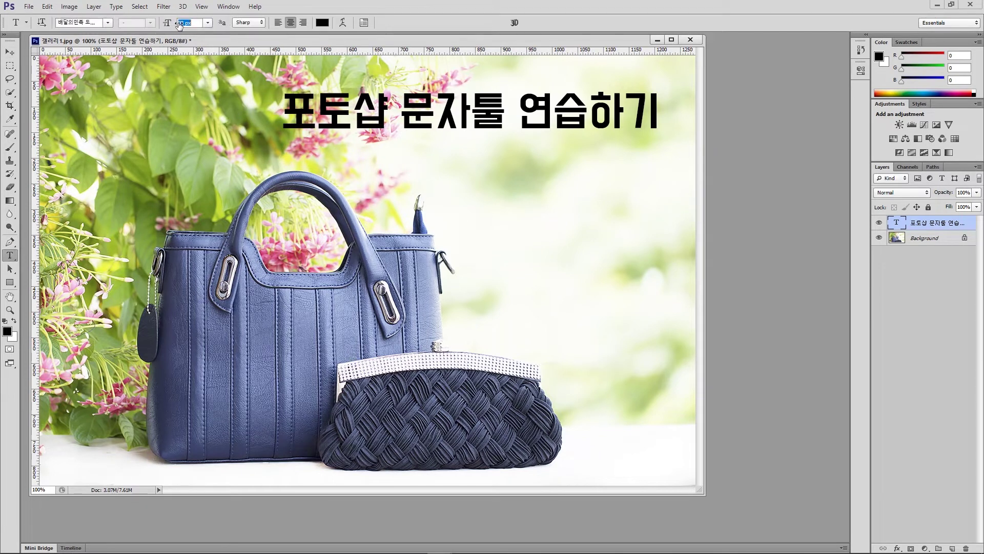
pyautogui.press('Return')
pyautogui.click(10, 52)
pyautogui.moveTo(338, 107); pyautogui.dragTo(281, 112)
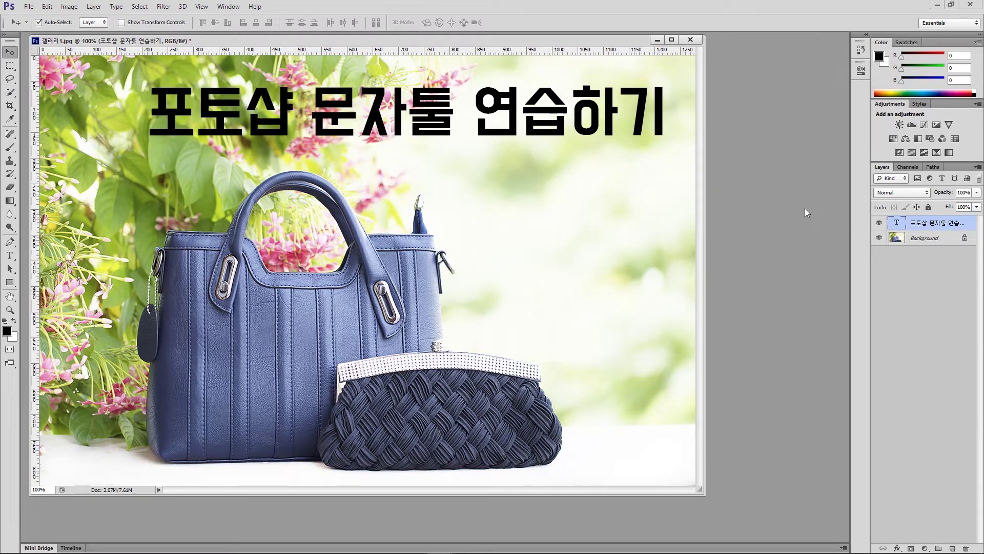
# - Try left and right alignment on the text line, and return it to centre alignment
pyautogui.click(11, 256)
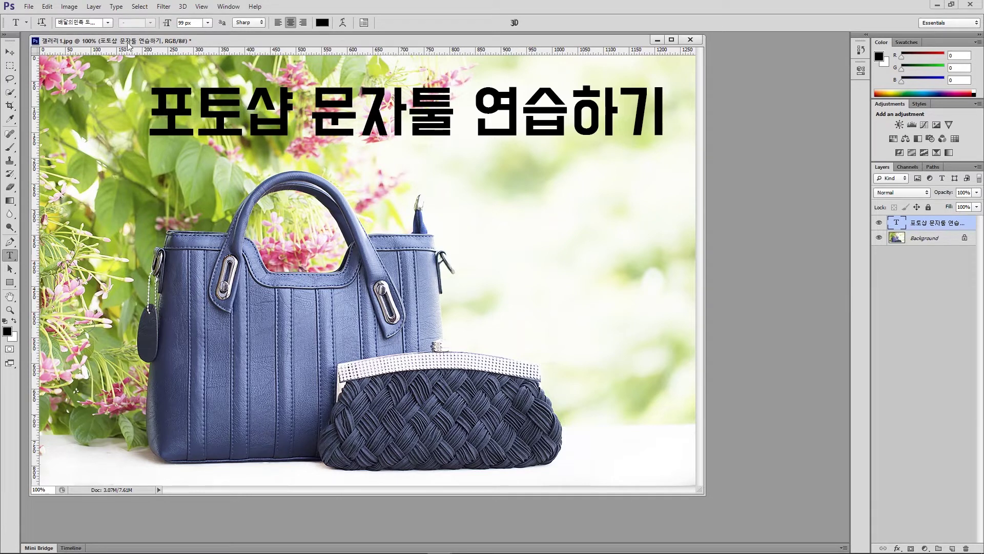
pyautogui.click(277, 23)
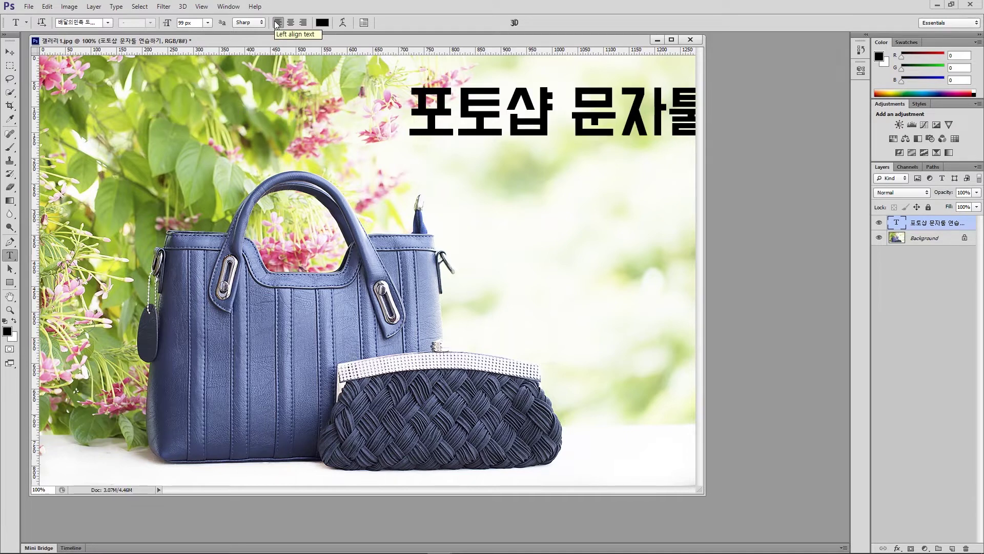
pyautogui.click(303, 23)
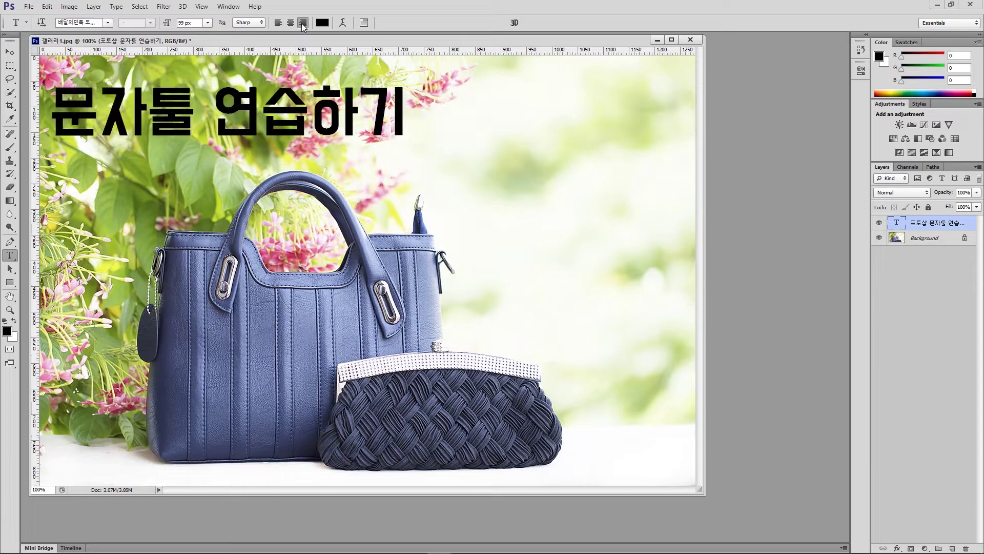
pyautogui.click(291, 23)
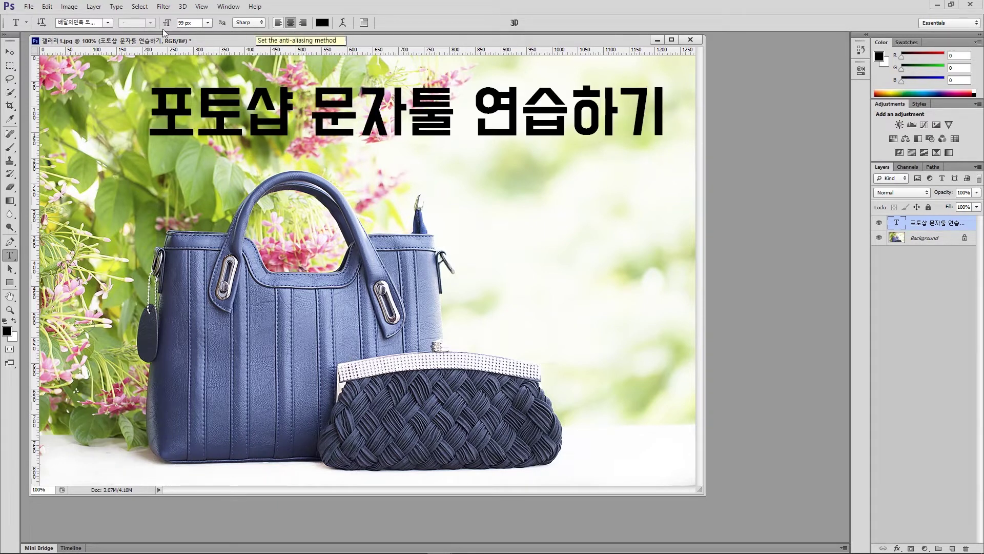
# - Move the text line slightly left and down, and append "입니다." to its end
pyautogui.click(9, 52)
pyautogui.moveTo(258, 114); pyautogui.dragTo(221, 118)
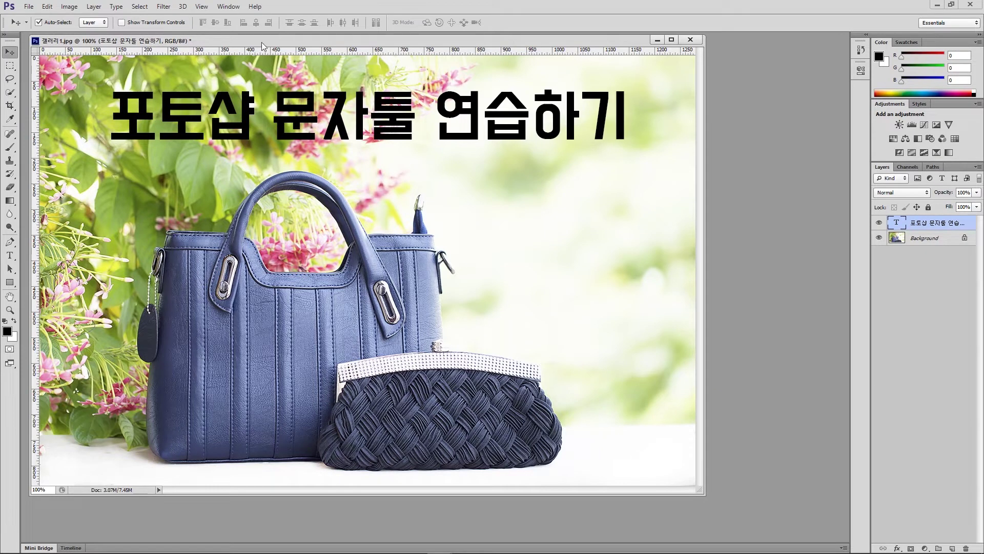
pyautogui.click(10, 255)
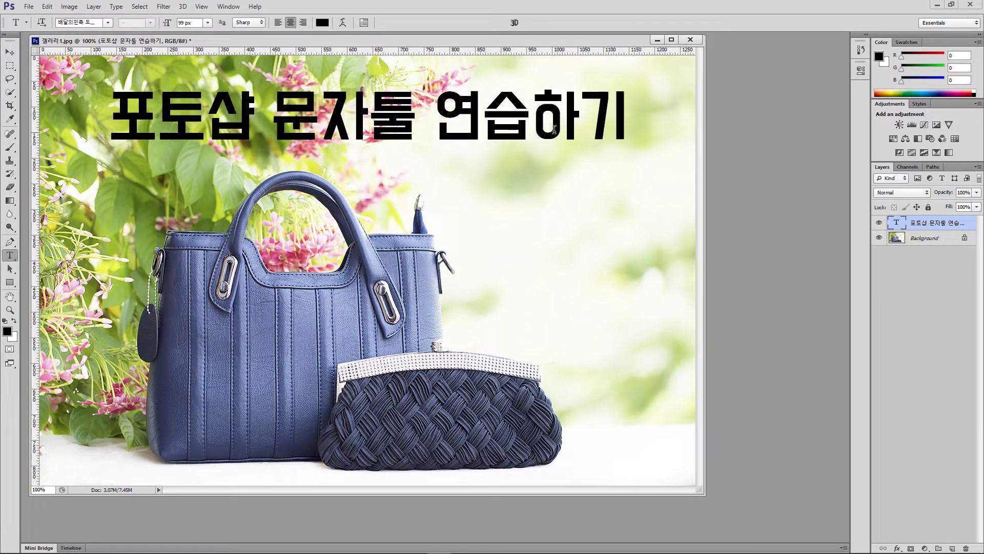
pyautogui.click(618, 112)
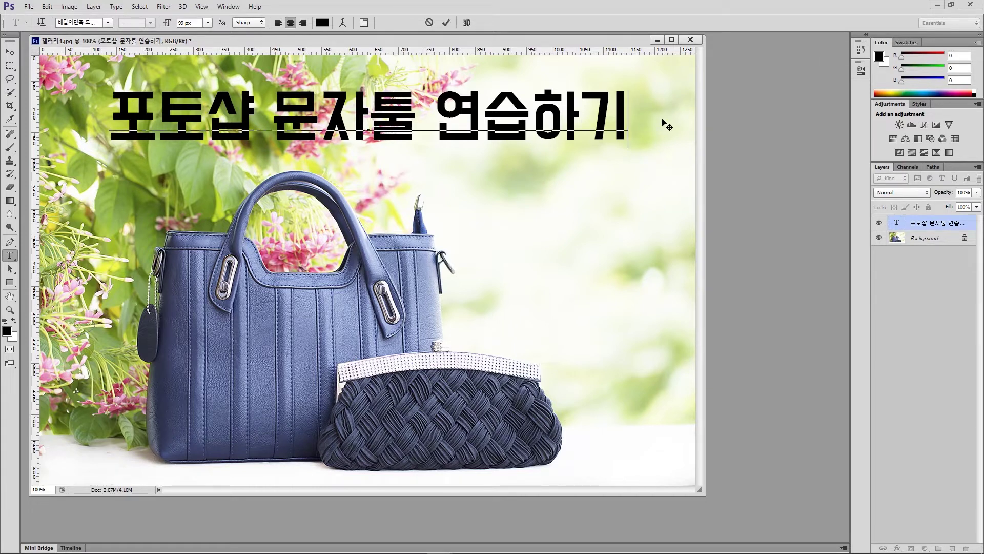
pyautogui.write('입니다')
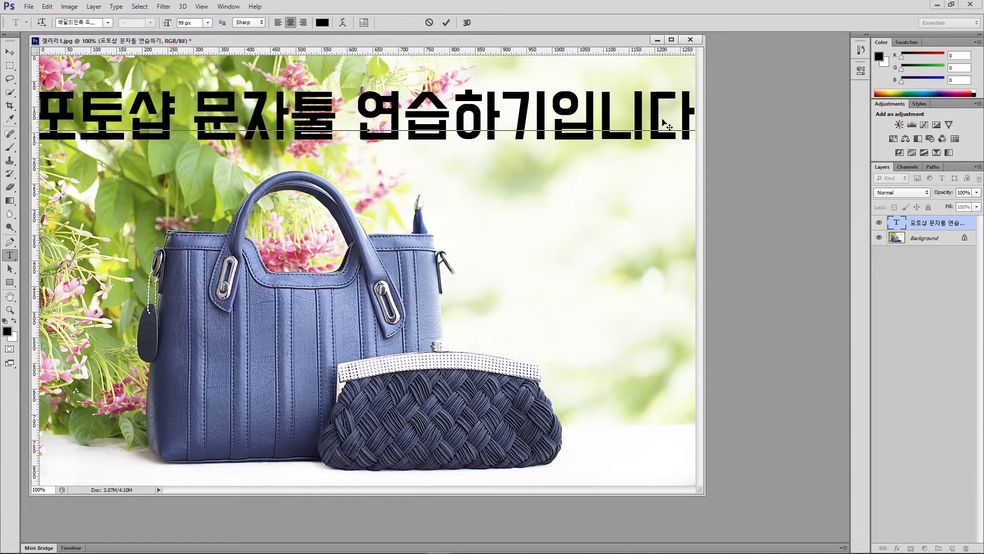
pyautogui.click(937, 226)
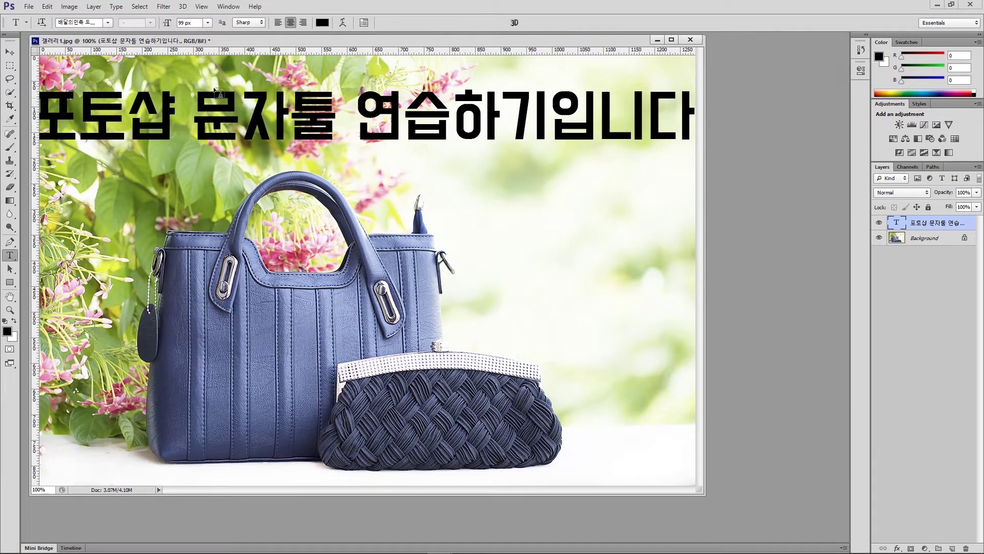
# - Reduce the text's font size to 75 px and move the line slightly right and down
pyautogui.moveTo(168, 23); pyautogui.dragTo(160, 27)
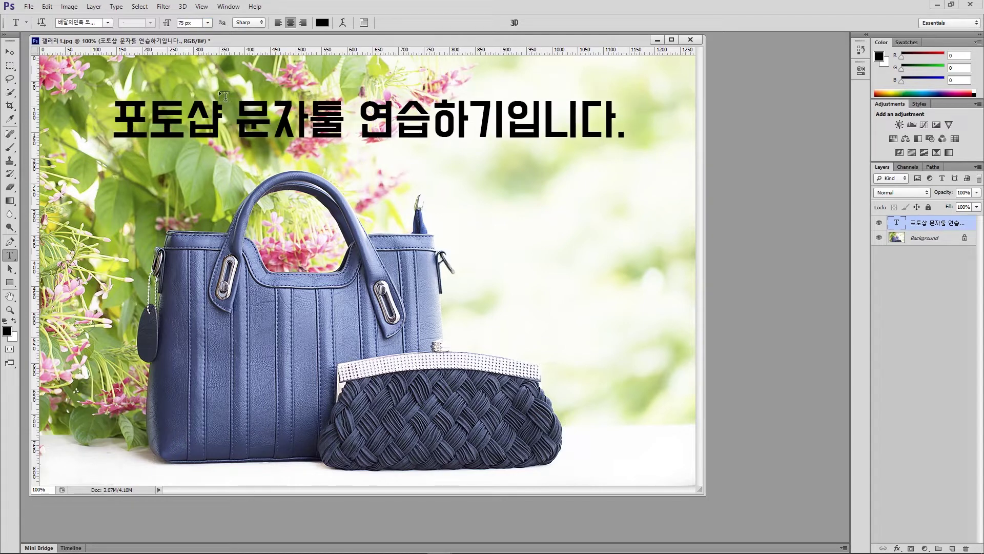
pyautogui.moveTo(240, 120); pyautogui.dragTo(250, 123)
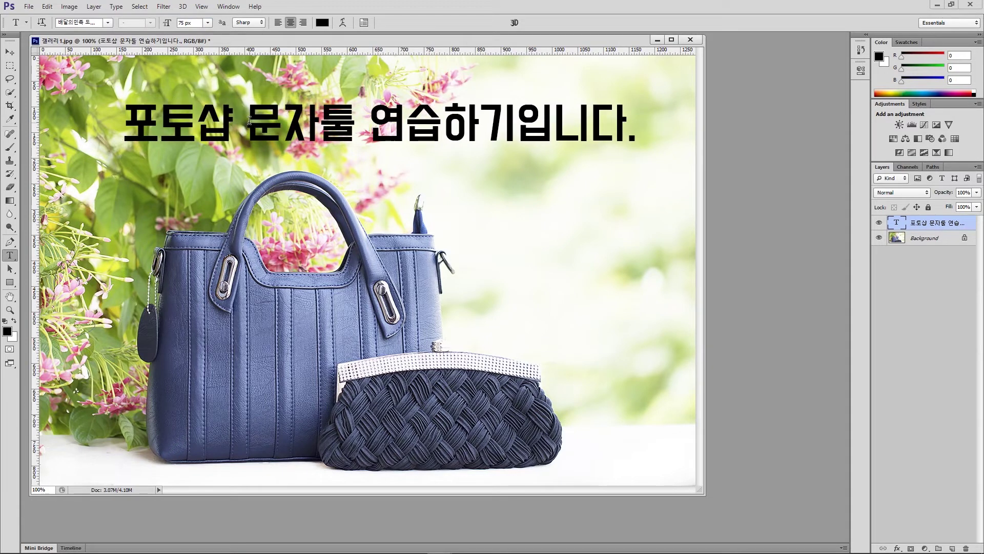
# - Left-align the text line and move it left so it fits within the photo
pyautogui.click(278, 23)
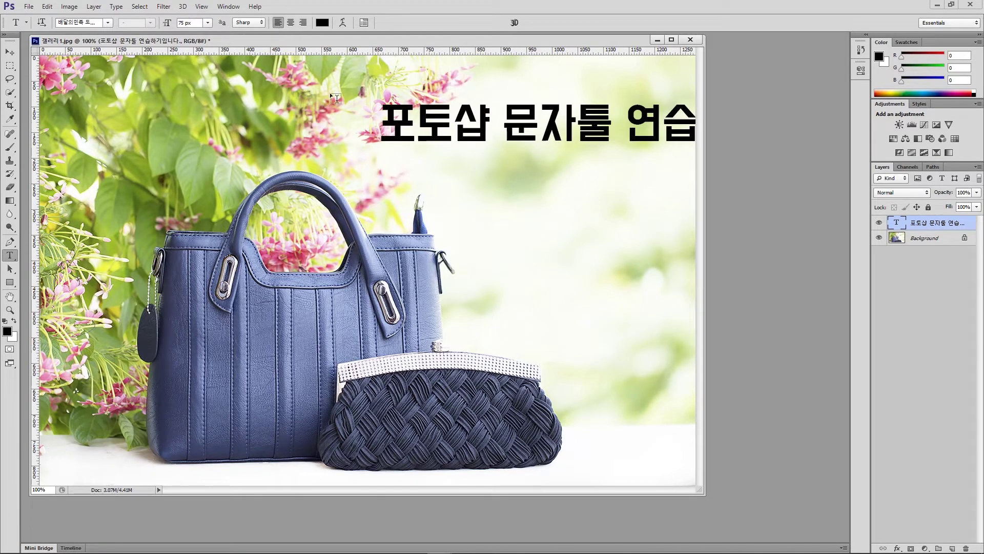
pyautogui.click(9, 52)
pyautogui.moveTo(448, 124); pyautogui.dragTo(135, 130)
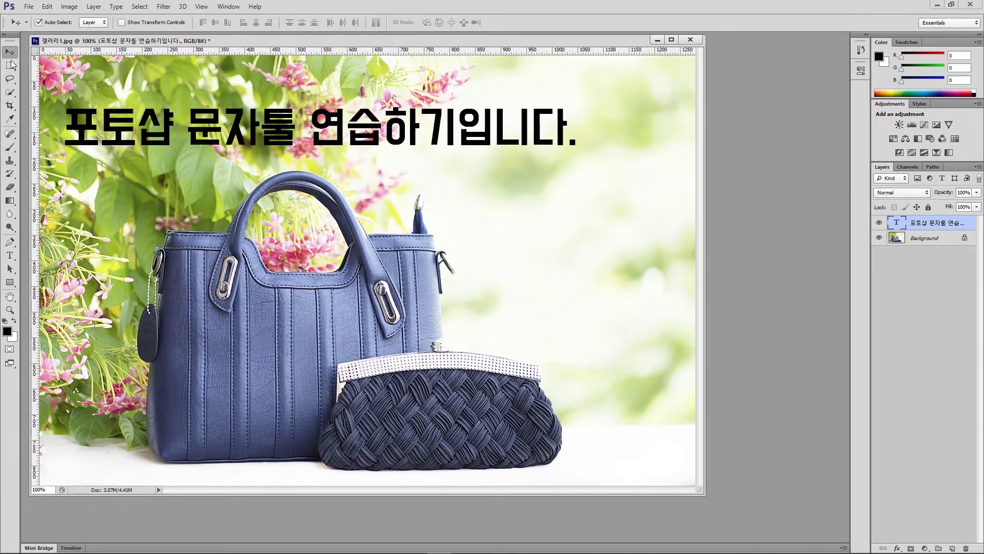
# - Replace the text line's ending with "입니다. 경우.." to try how left-aligned text grows
pyautogui.click(10, 255)
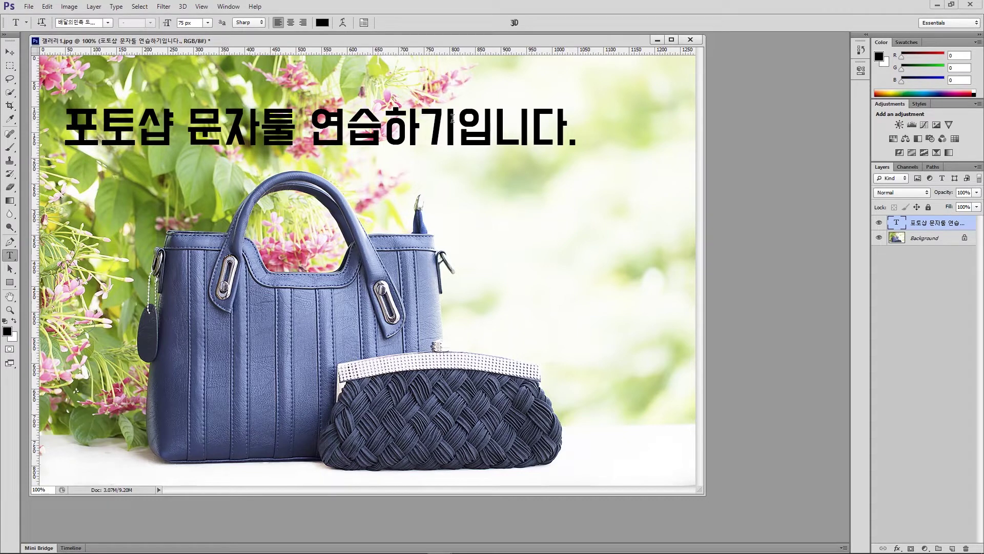
pyautogui.moveTo(447, 117); pyautogui.dragTo(624, 121)
pyautogui.press('BackSpace')
pyautogui.write('ㅇ')
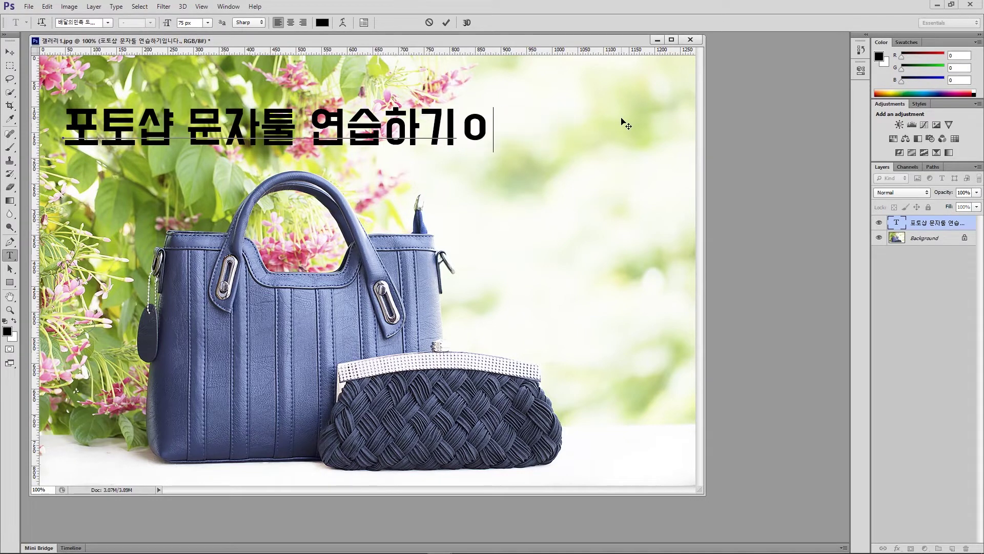
pyautogui.press('BackSpace')
pyautogui.write('입니다. 경우..')
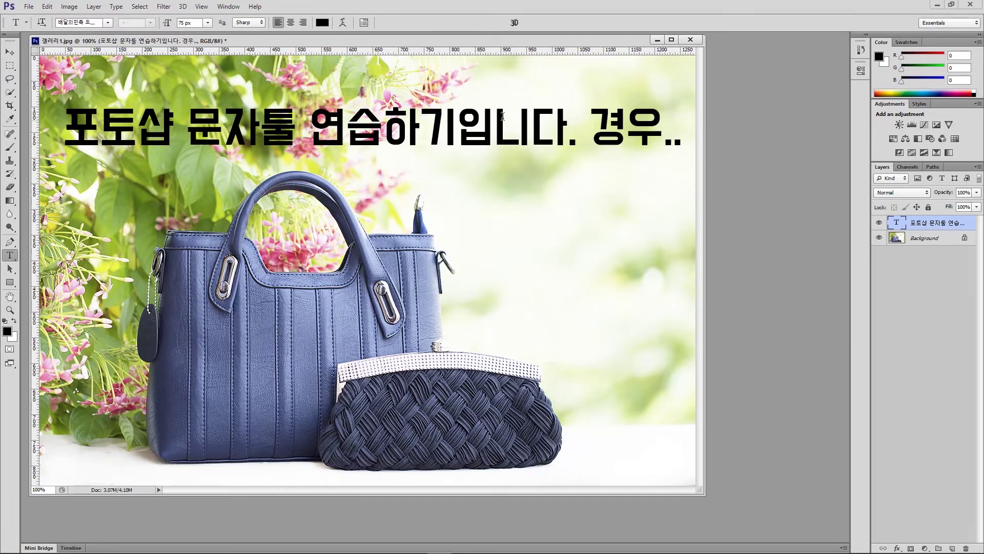
# - Delete "입니다. 경우.." from the end of the text line and commit the edit
pyautogui.hotkey('shift', 'Left')
pyautogui.hotkey('shift', 'Left')
pyautogui.hotkey('shift', 'Left')
pyautogui.hotkey('shift', 'Left')
pyautogui.hotkey('shift', 'Left')
pyautogui.hotkey('shift', 'Left')
pyautogui.hotkey('shift', 'Left')
pyautogui.hotkey('shift', 'Left')
pyautogui.hotkey('shift', 'Left')
pyautogui.press('BackSpace')
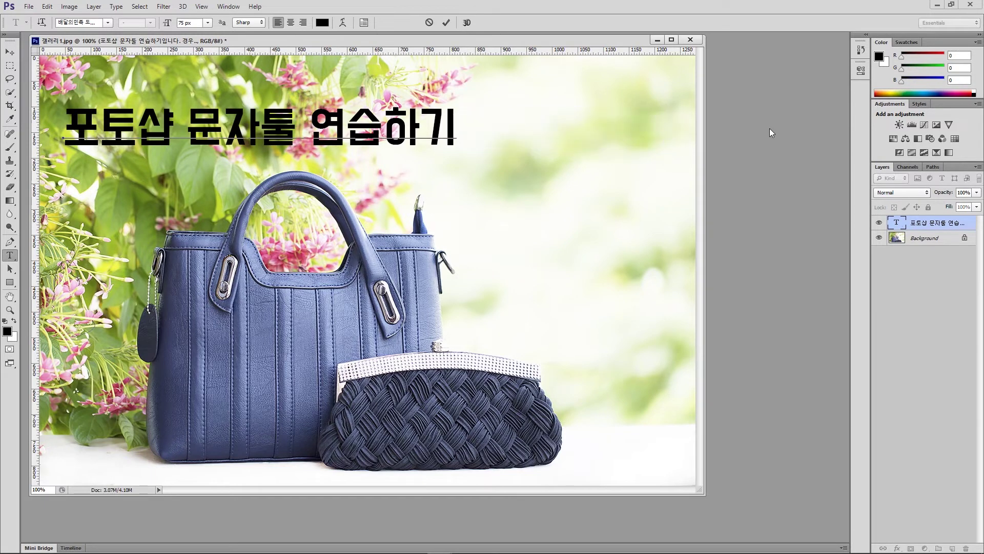
pyautogui.click(939, 221)
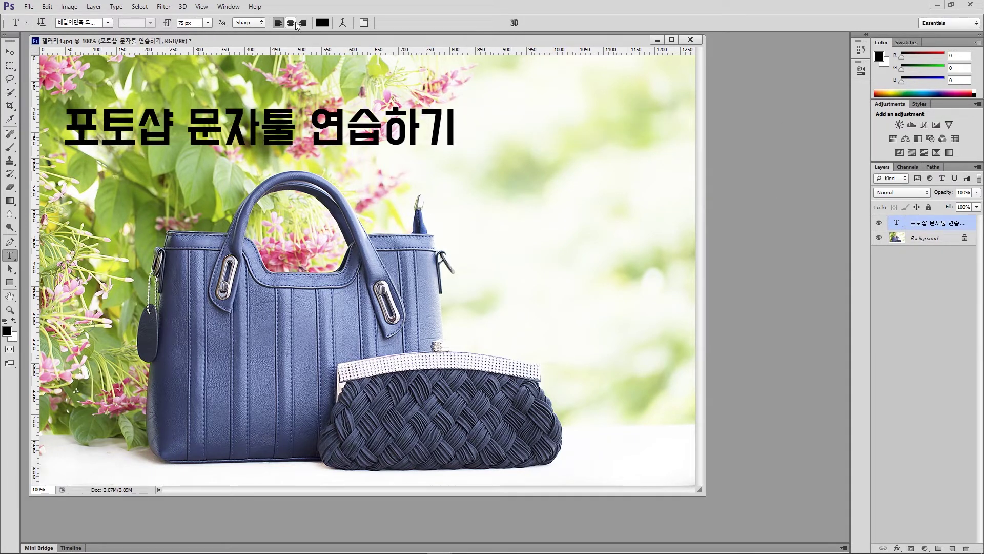
# - Right-align the text line and move it toward the photo's upper-right edge
pyautogui.click(304, 23)
pyautogui.click(10, 52)
pyautogui.moveTo(51, 123); pyautogui.dragTo(642, 114)
# - Insert "기초 이론) " in front of the right-aligned text line and commit the edit
pyautogui.click(9, 255)
pyautogui.click(345, 110)
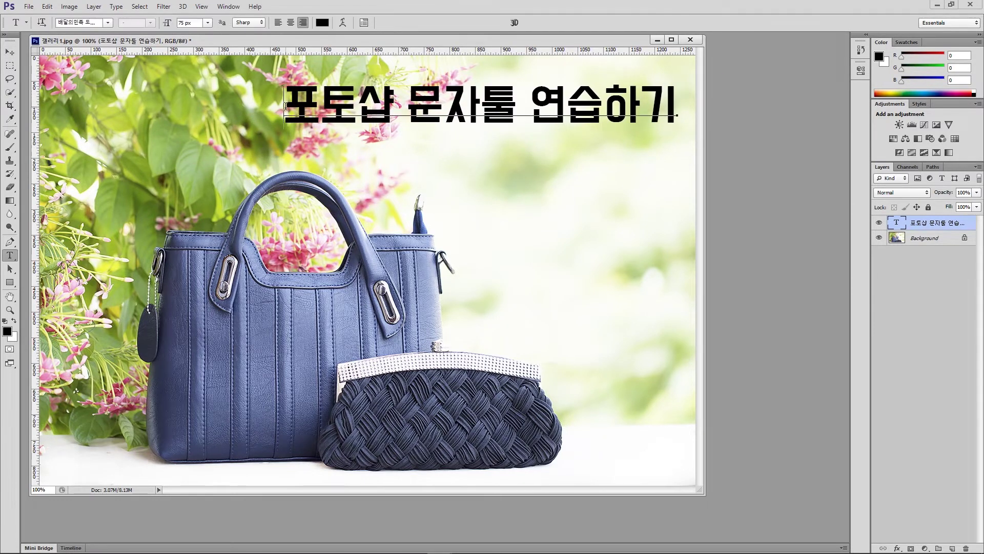
pyautogui.write('기초')
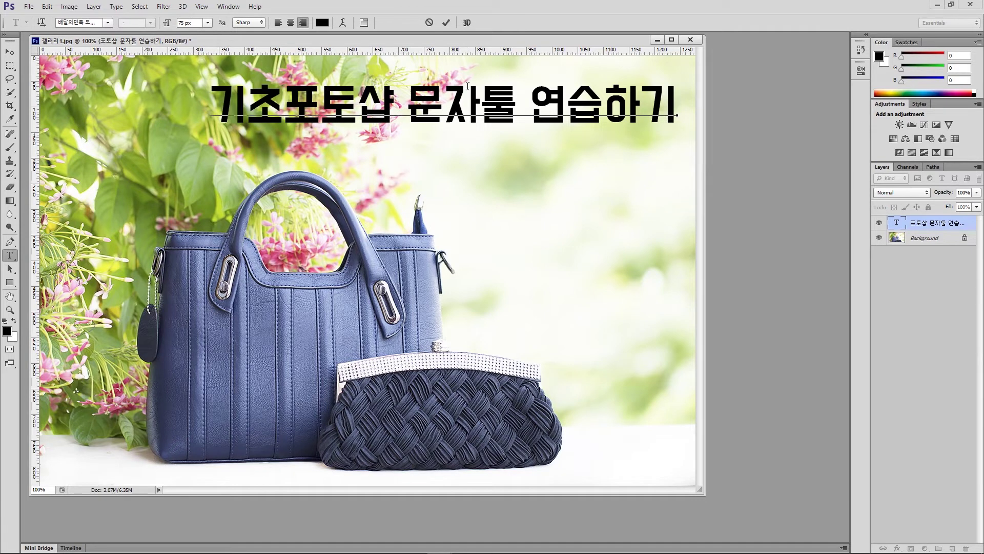
pyautogui.write(' ㅎ')
pyautogui.press('BackSpace')
pyautogui.write('이노ㄹ')
pyautogui.press('BackSpace')
pyautogui.write('ㄴ')
pyautogui.press('BackSpace')
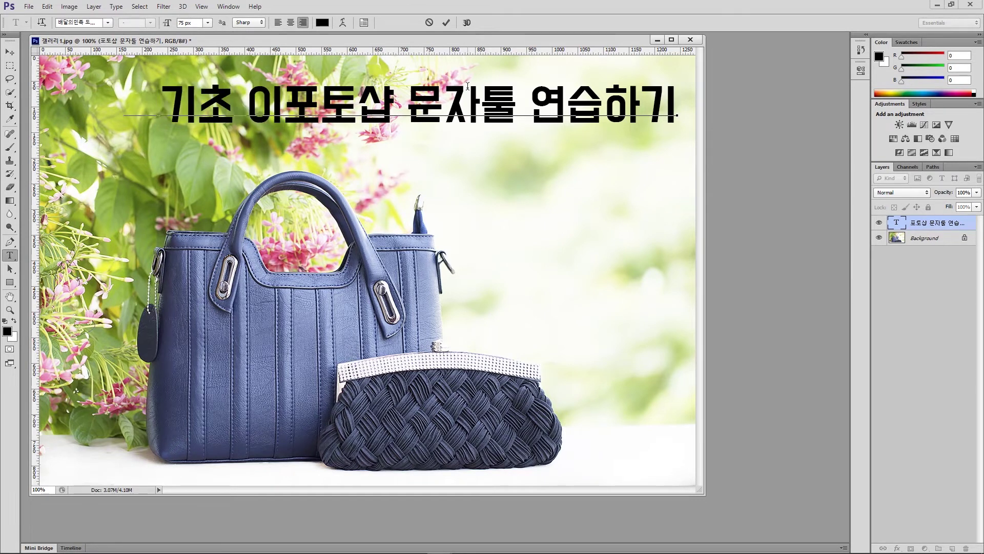
pyautogui.write('러ㅗㄴ')
pyautogui.press('BackSpace')
pyautogui.press('BackSpace')
pyautogui.press('BackSpace')
pyautogui.write('론)')
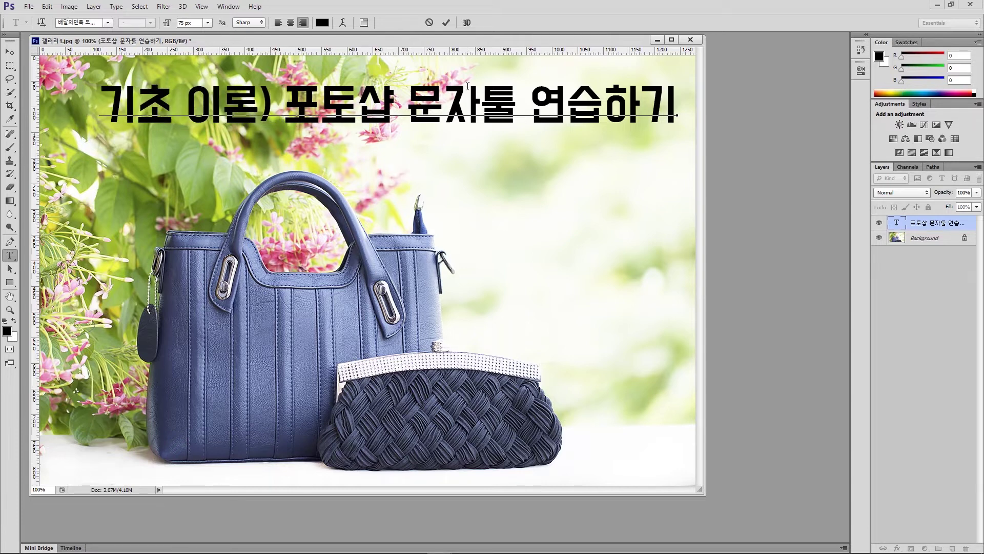
pyautogui.hotkey('ctrl', 'Return')
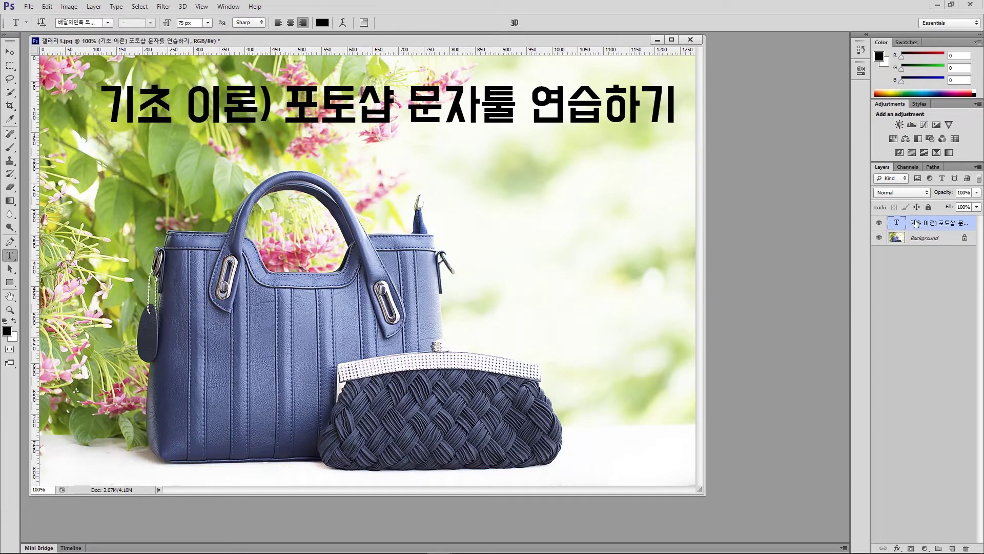
# - Centre-align the text line and move it left and slightly down to fit within the photo
pyautogui.click(291, 23)
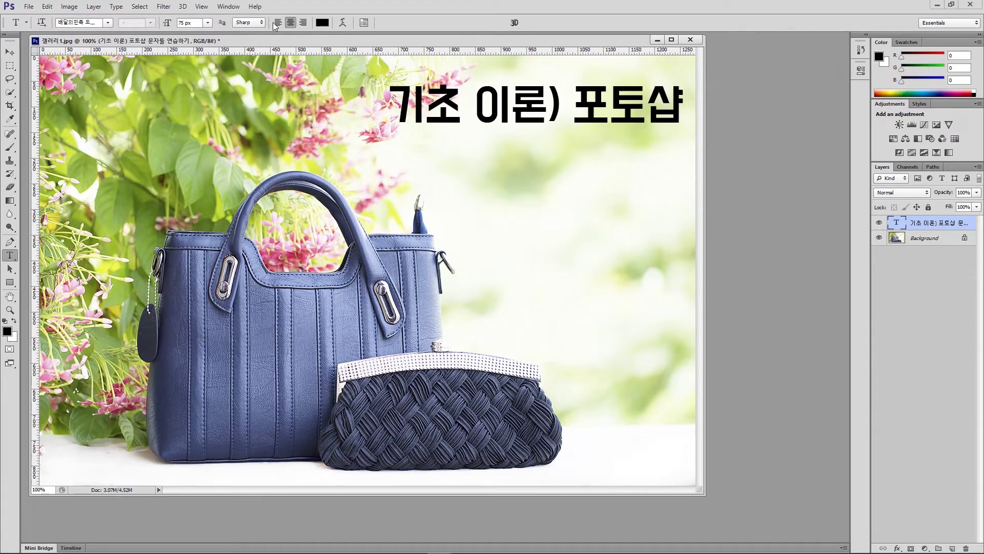
pyautogui.press('v')
pyautogui.moveTo(535, 113); pyautogui.dragTo(189, 123)
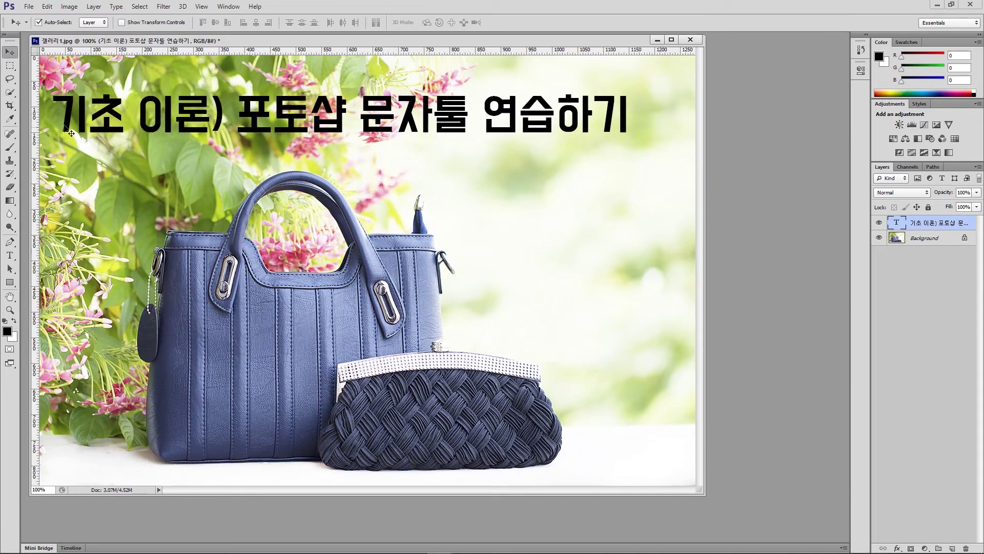
# - Delete "기초 이론) " from the start of the text line and commit the edit
pyautogui.click(10, 255)
pyautogui.click(149, 121)
pyautogui.moveTo(237, 112); pyautogui.dragTo(14, 117)
pyautogui.press('BackSpace')
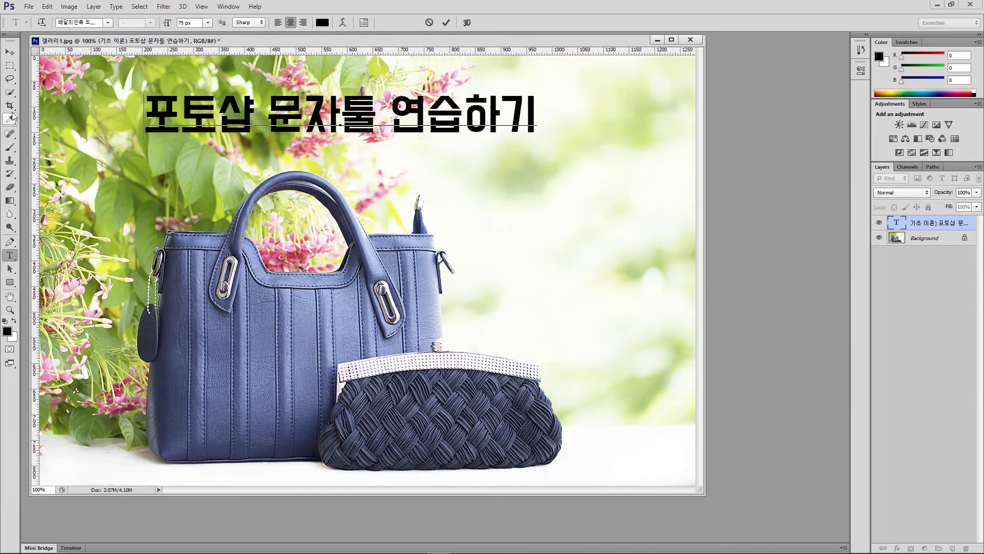
pyautogui.click(922, 226)
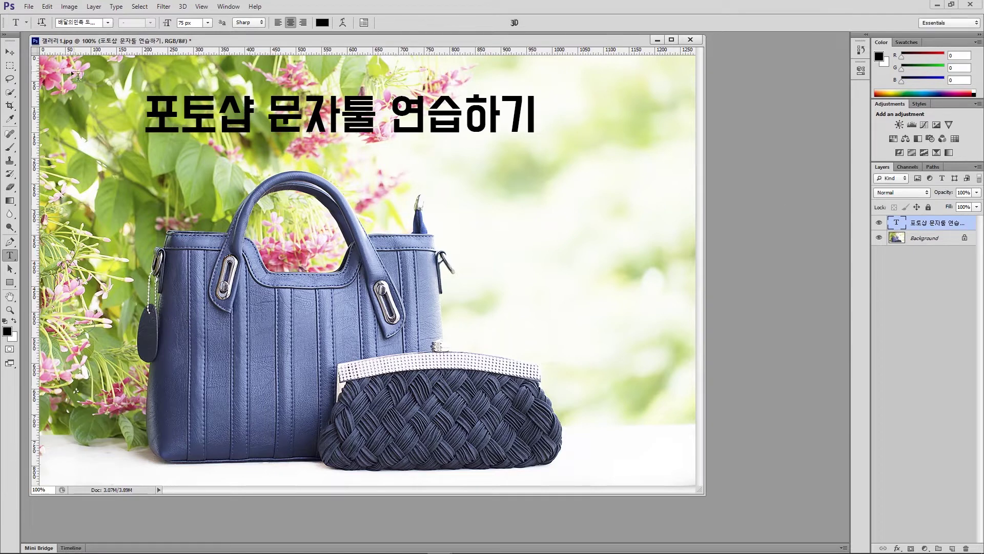
# - Move the text line right and slightly up with the Move tool, toward the photo's right edge
pyautogui.click(10, 52)
pyautogui.moveTo(244, 107); pyautogui.dragTo(373, 113)
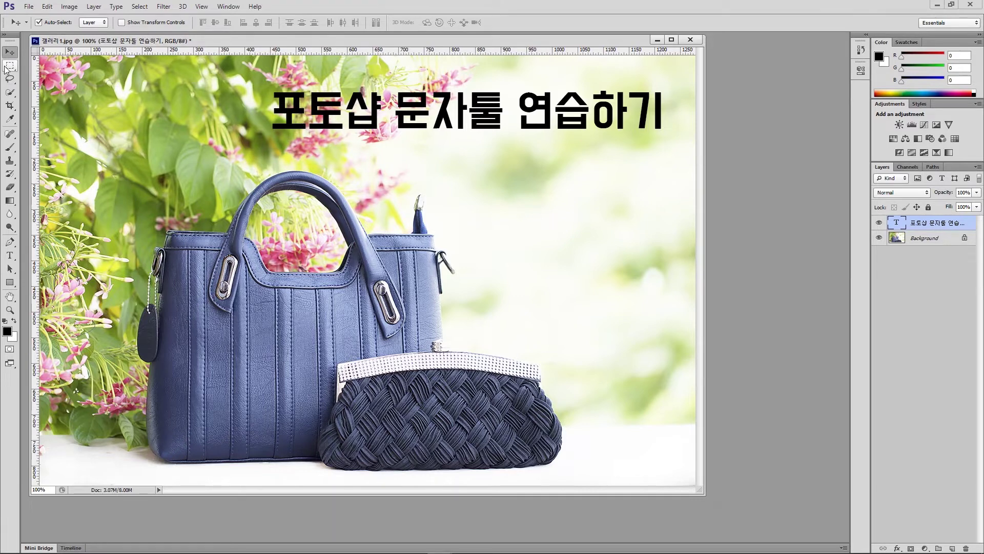
pyautogui.click(9, 255)
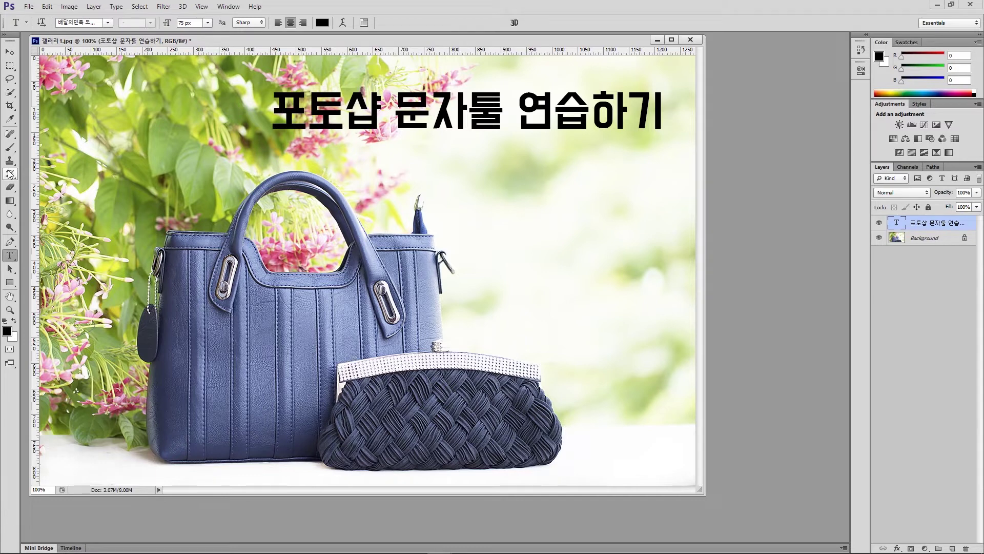
pyautogui.click(10, 147)
pyautogui.click(11, 66)
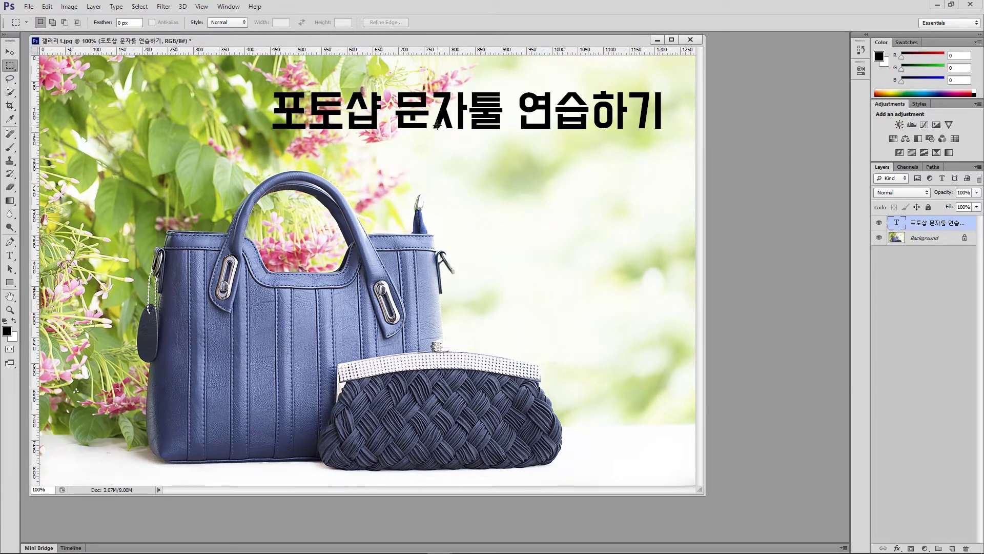
pyautogui.click(9, 256)
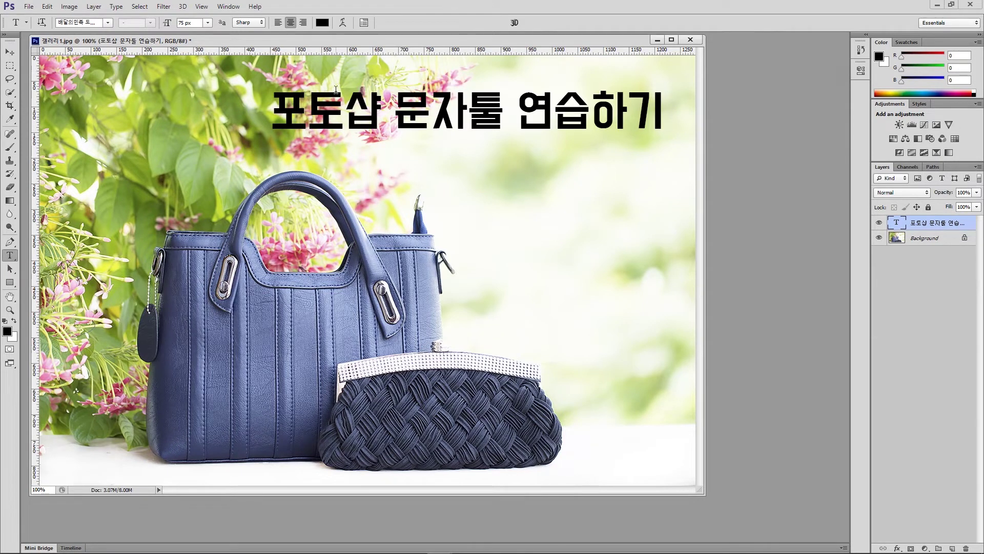
# - Move the text line left, and with the Type tool active move it back toward the photo's right edge
pyautogui.press('v')
pyautogui.moveTo(340, 118); pyautogui.dragTo(215, 120)
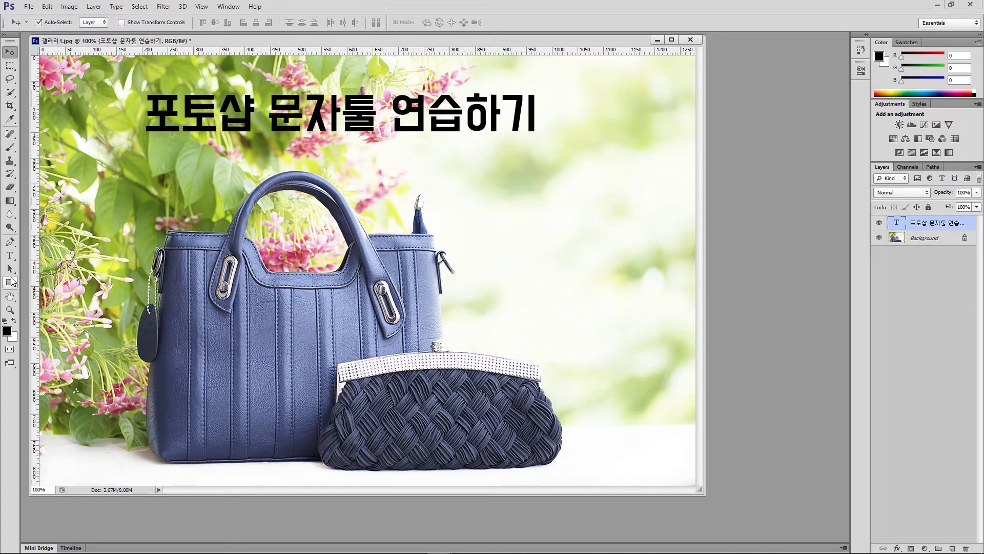
pyautogui.click(12, 257)
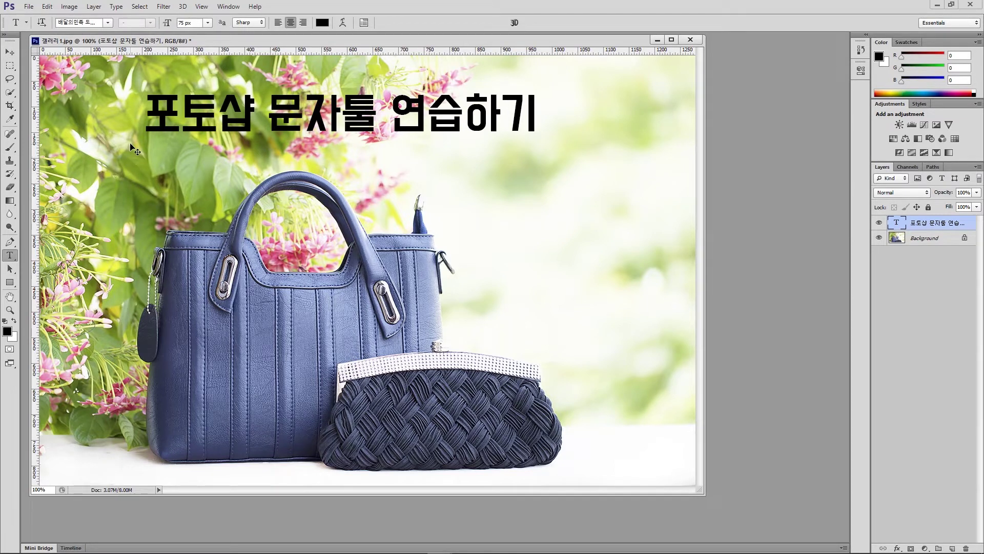
pyautogui.moveTo(358, 110); pyautogui.dragTo(491, 115)
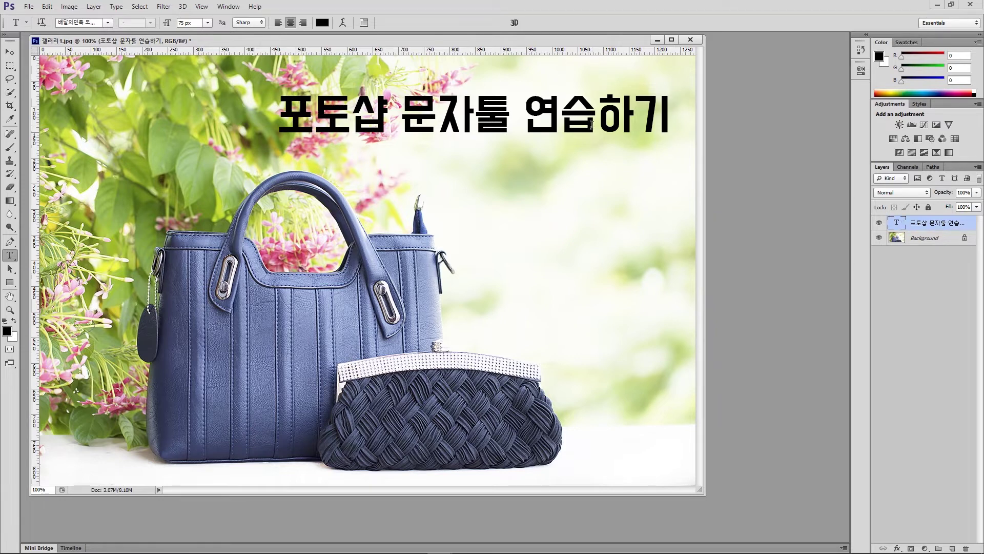
# - Change the colour of the whole text line to pure red (ff0000)
pyautogui.click(322, 22)
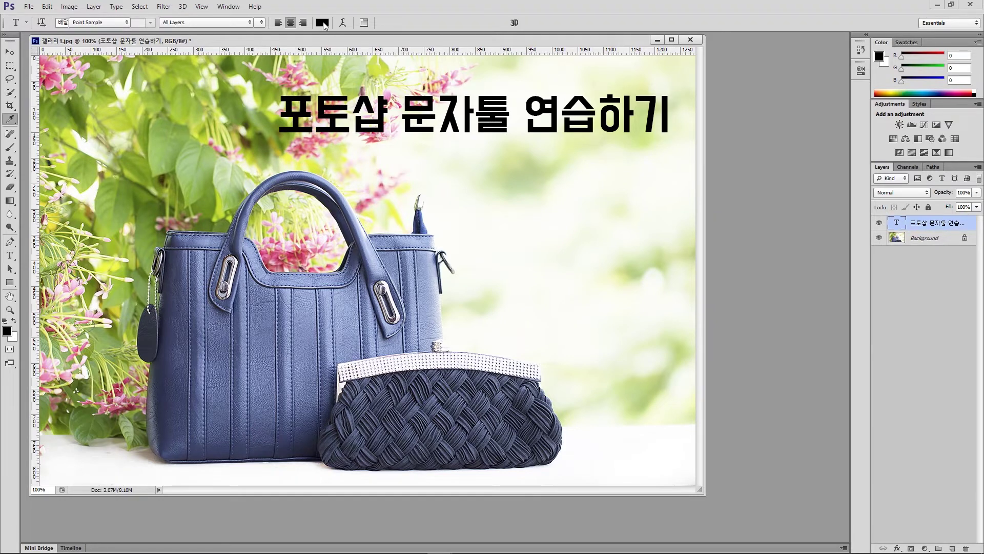
pyautogui.moveTo(399, 123); pyautogui.dragTo(390, 170)
pyautogui.click(455, 210)
pyautogui.moveTo(454, 210); pyautogui.dragTo(493, 193)
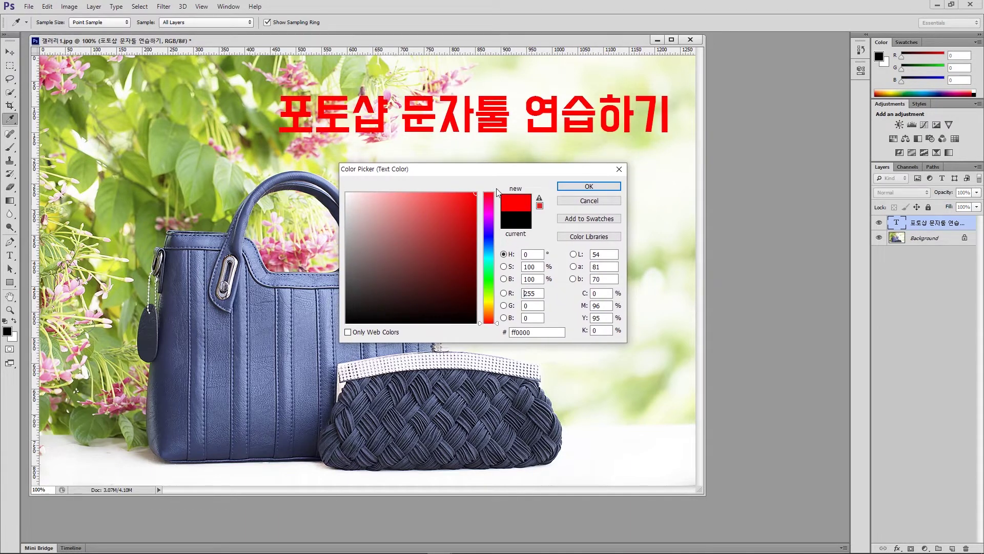
# - Try yellow, blue and green text colours, and return to red (ff0000) and accept it
pyautogui.click(489, 302)
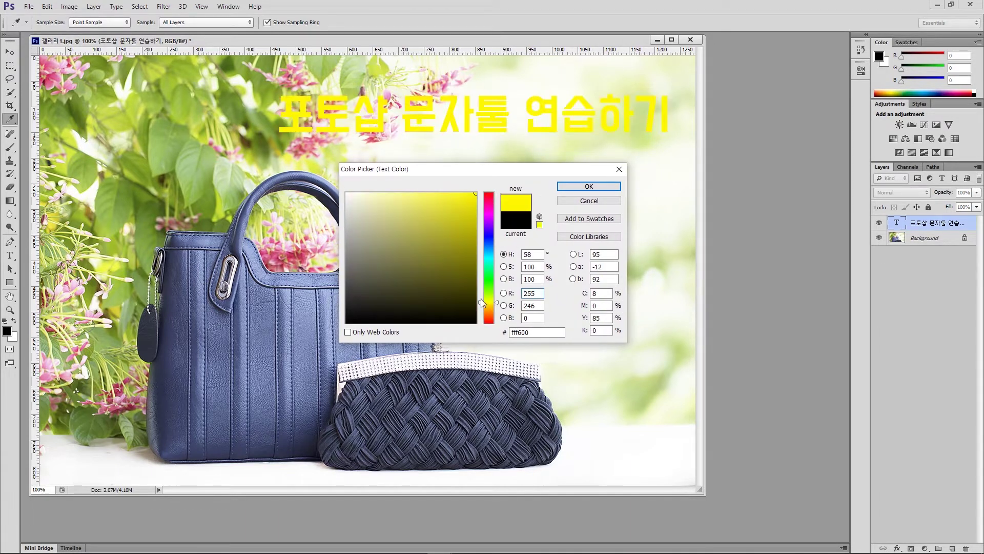
pyautogui.moveTo(491, 249); pyautogui.dragTo(488, 240)
pyautogui.click(355, 192)
pyautogui.click(475, 193)
pyautogui.click(484, 193)
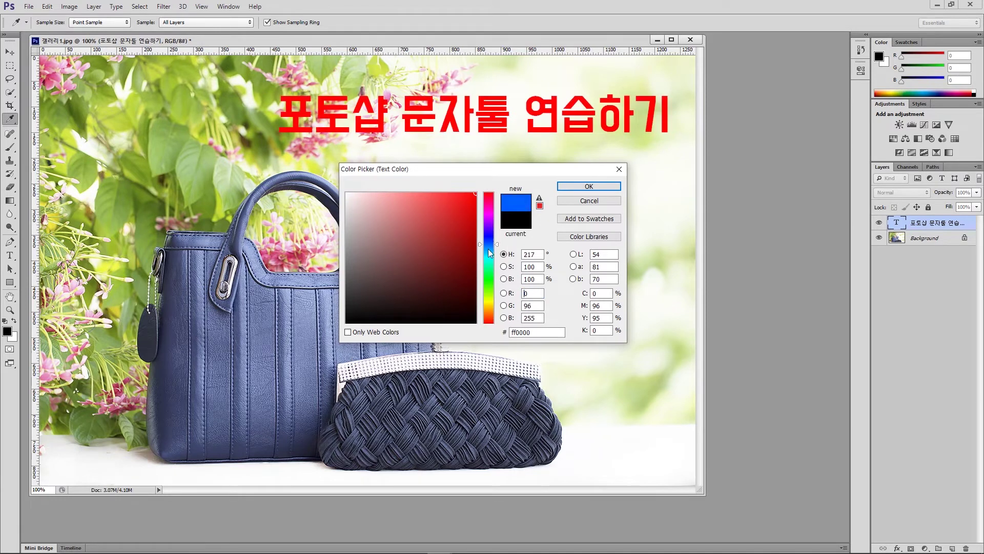
pyautogui.click(489, 267)
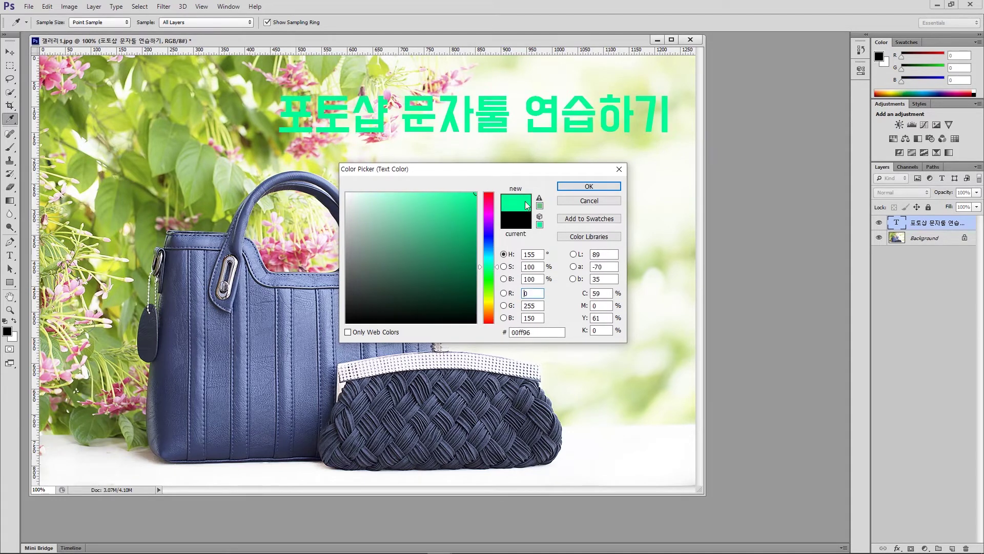
pyautogui.moveTo(488, 257); pyautogui.dragTo(488, 322)
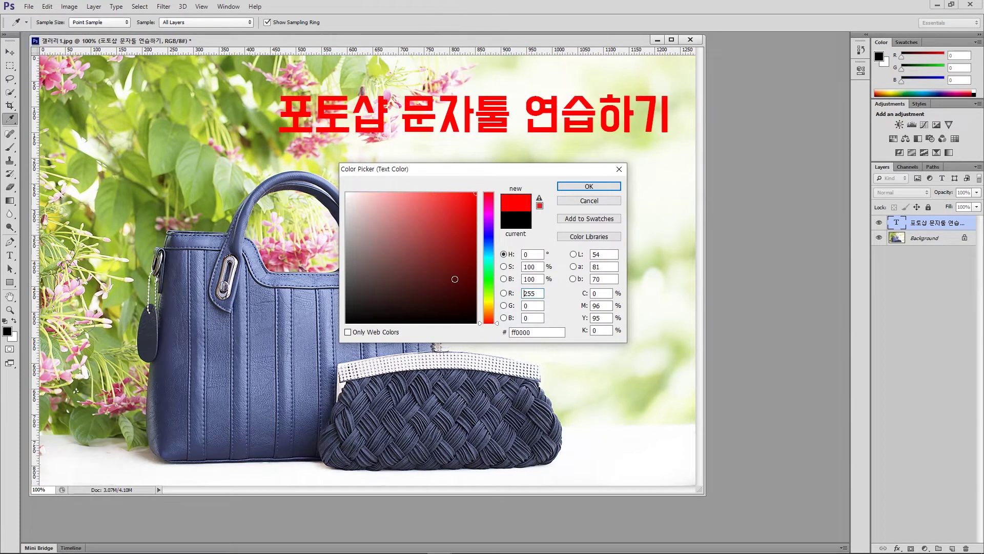
pyautogui.click(584, 192)
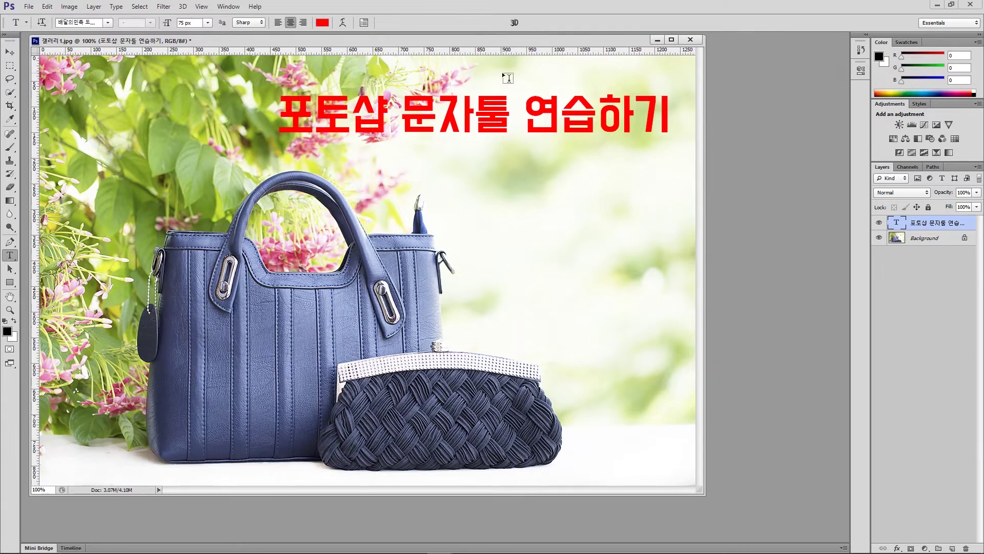
# - Open the text line for editing and select only the word "문자툴" in it
pyautogui.doubleClick(900, 224)
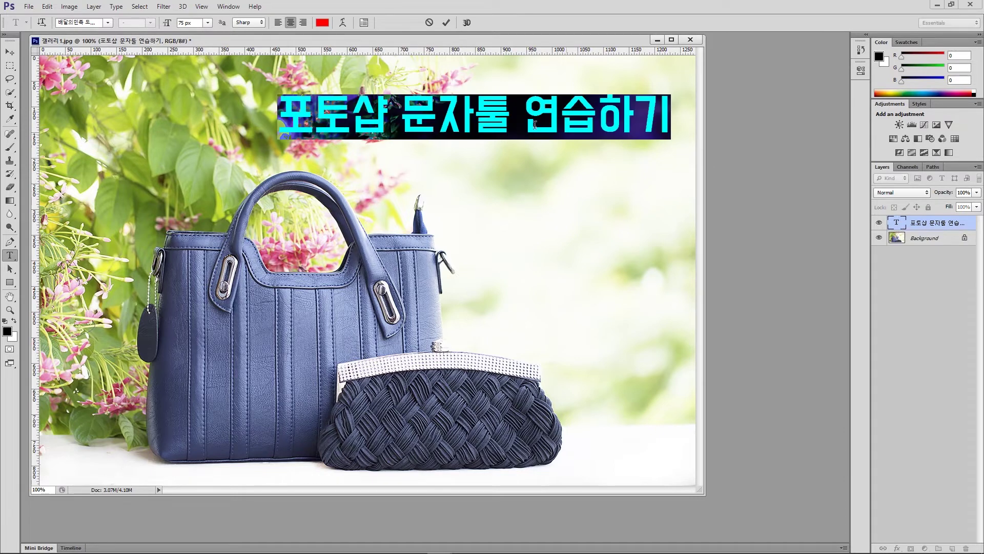
pyautogui.click(412, 108)
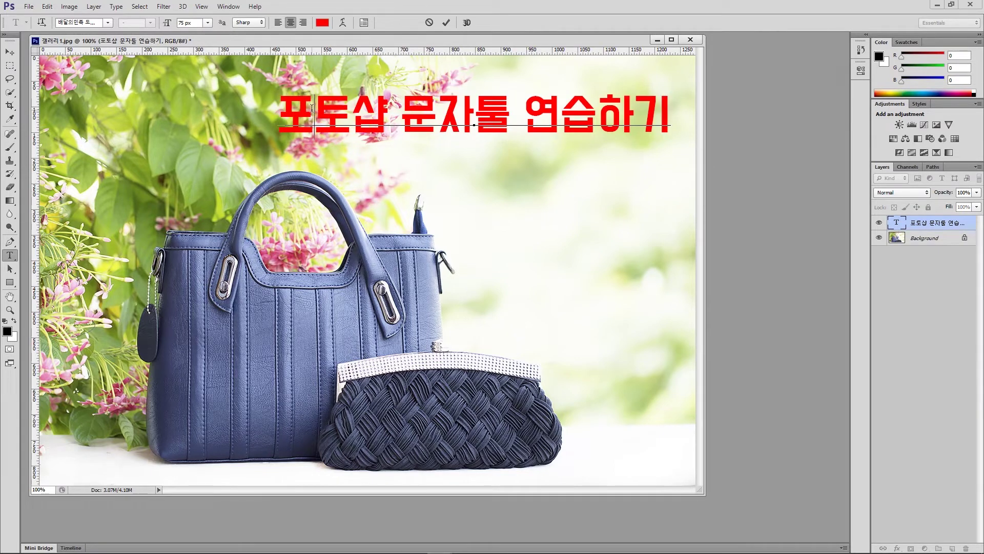
pyautogui.doubleClick(376, 111)
pyautogui.click(523, 112)
pyautogui.moveTo(408, 115); pyautogui.dragTo(422, 116)
pyautogui.click(422, 116)
pyautogui.moveTo(400, 114); pyautogui.dragTo(507, 115)
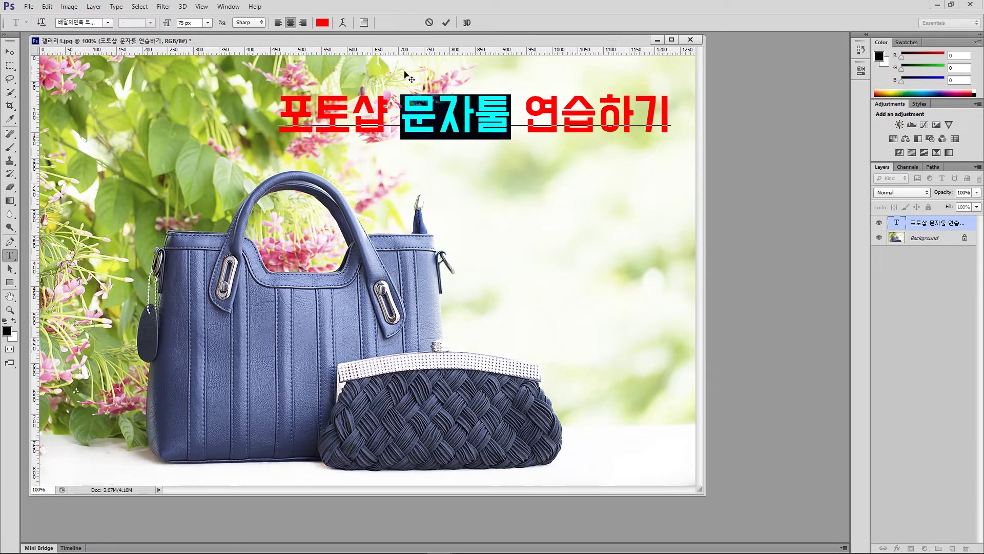
# - Change the colour of the selected word "문자툴" to black (000000), accept the edit and return to the Type tool
pyautogui.click(322, 22)
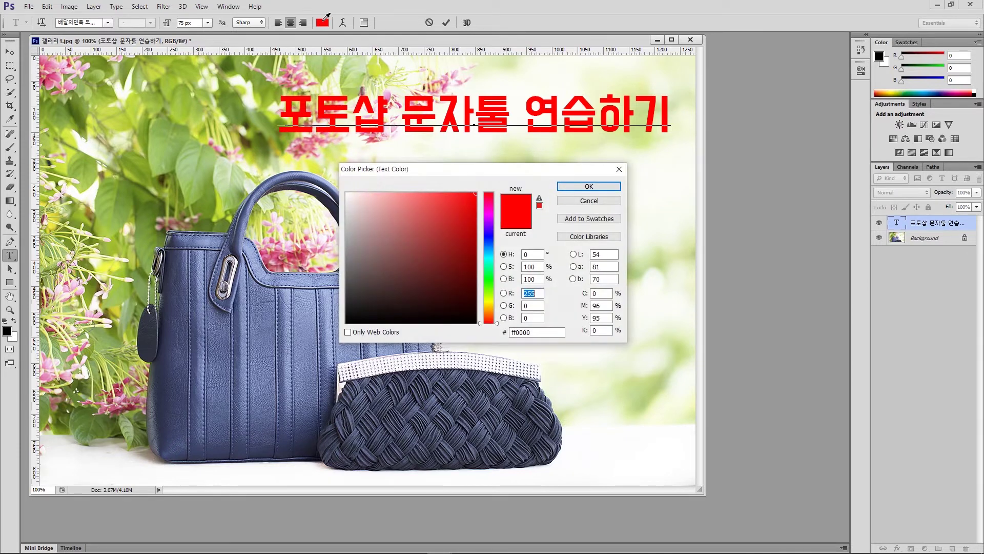
pyautogui.click(490, 239)
pyautogui.click(346, 322)
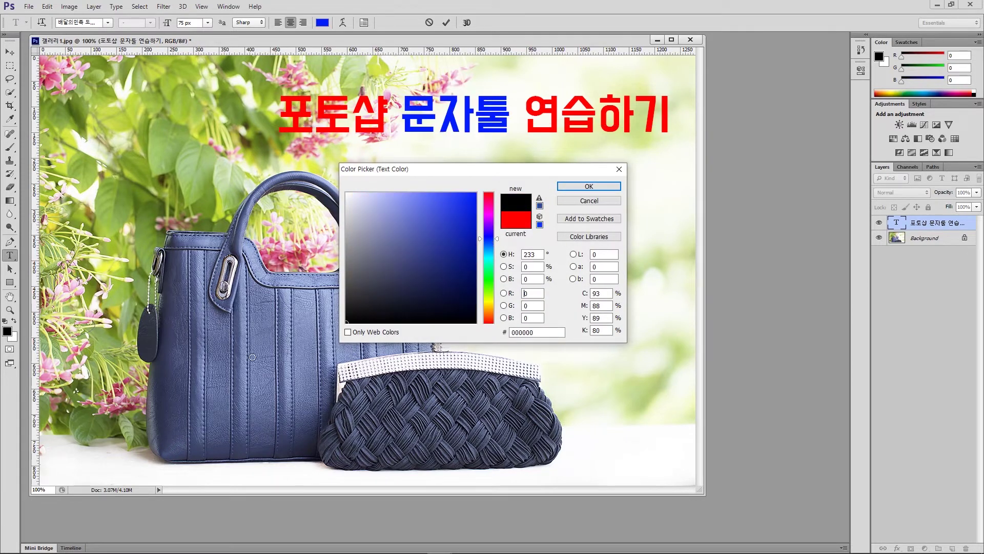
pyautogui.click(575, 185)
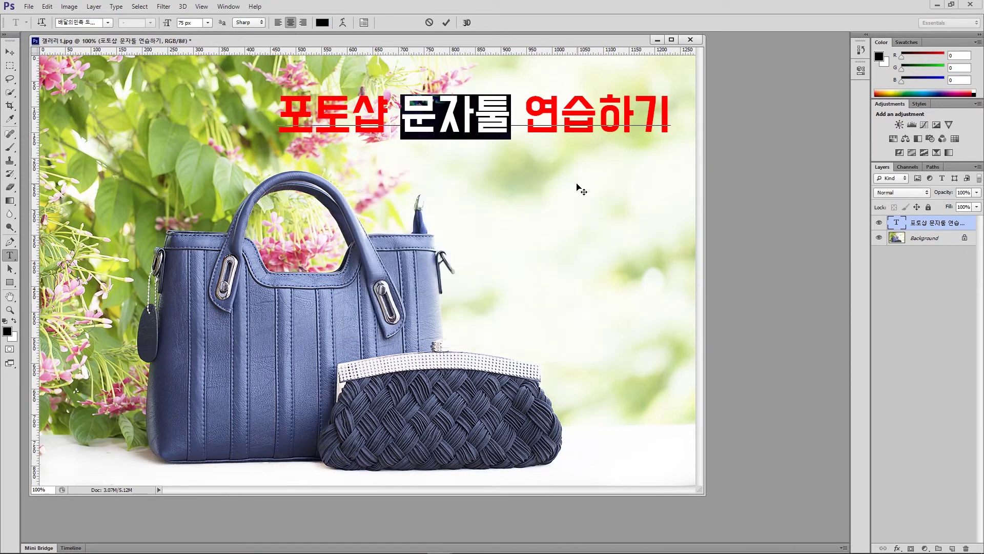
pyautogui.click(502, 115)
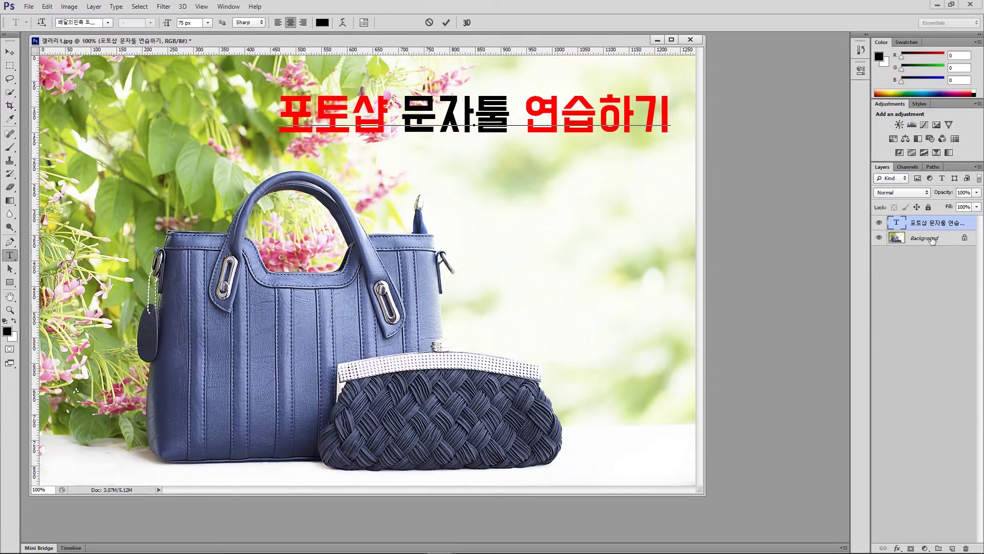
pyautogui.click(9, 52)
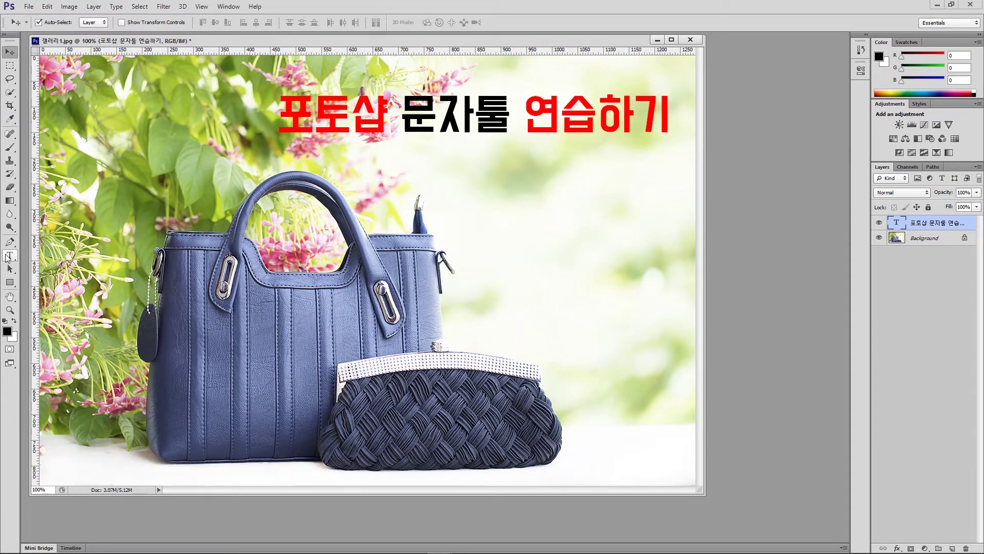
pyautogui.click(9, 256)
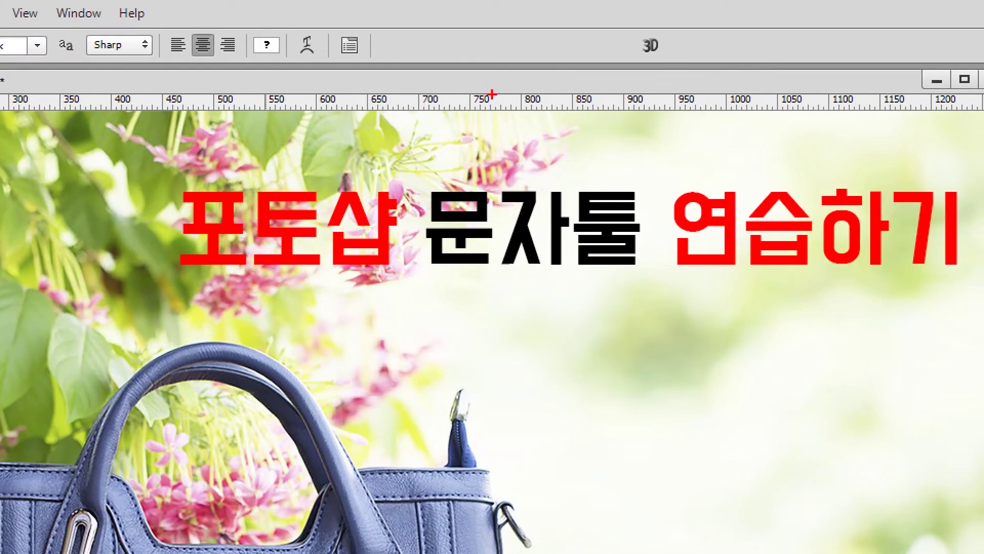
pyautogui.moveTo(240, 27); pyautogui.dragTo(287, 62)
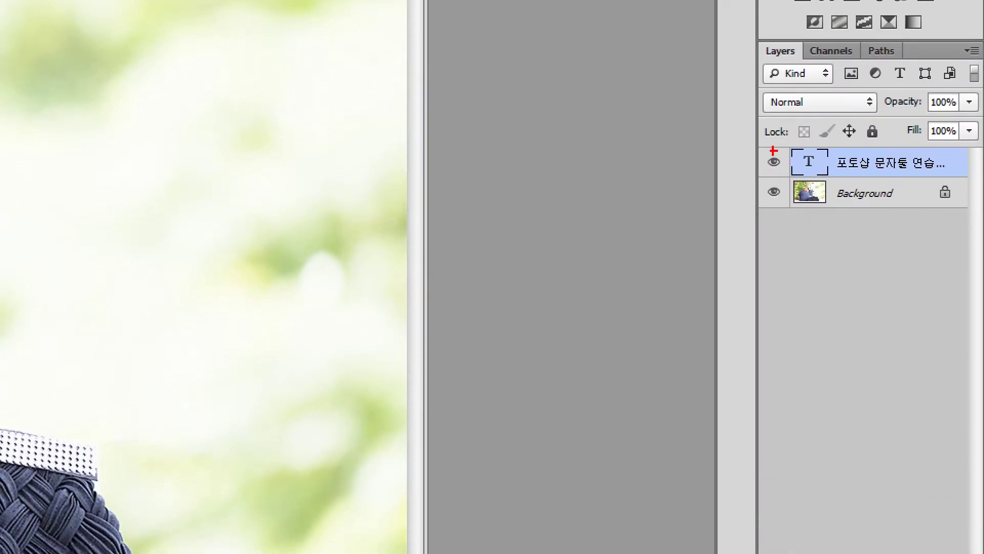
pyautogui.moveTo(759, 151); pyautogui.dragTo(790, 174)
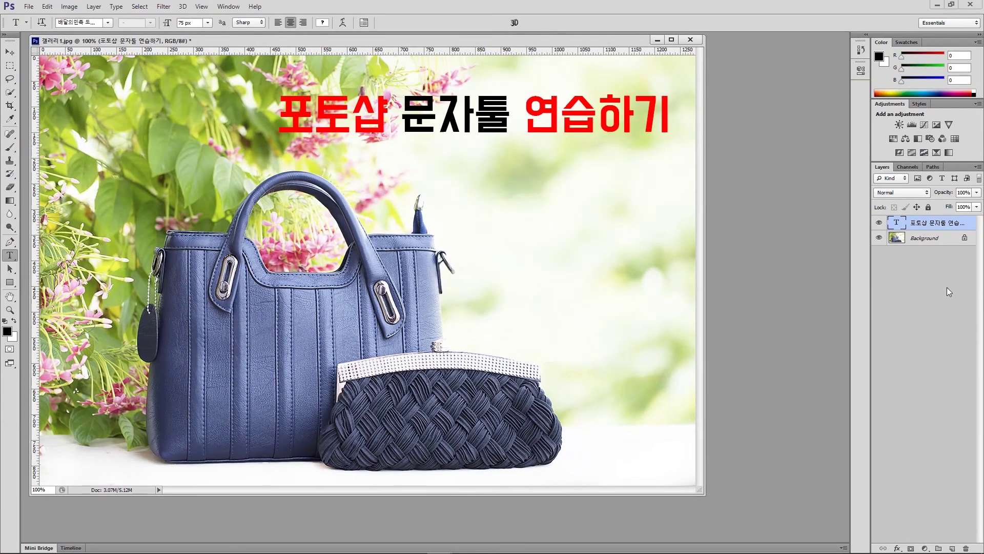
# - Hide and show the text layer, and do the same with the Background layer to examine each layer's content separately
pyautogui.click(879, 223)
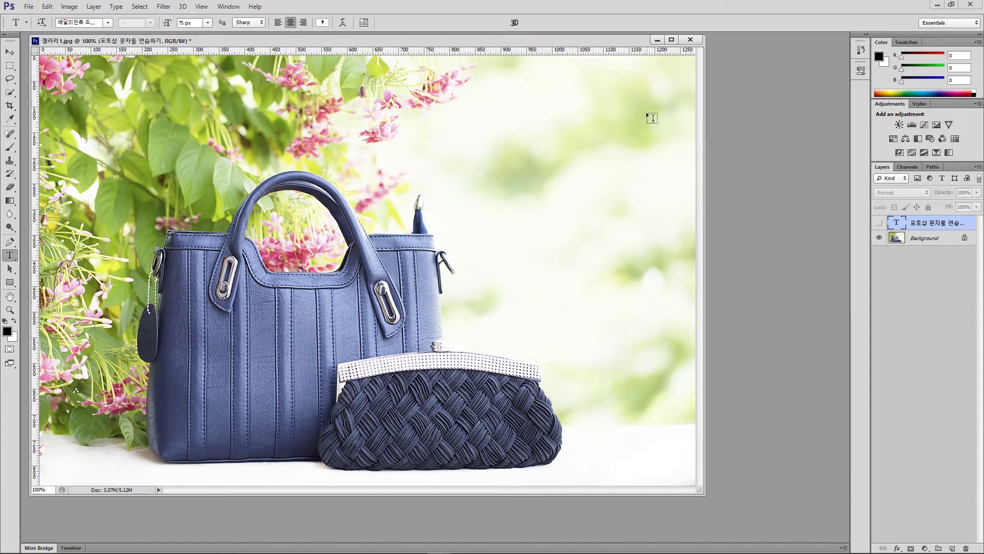
pyautogui.click(879, 224)
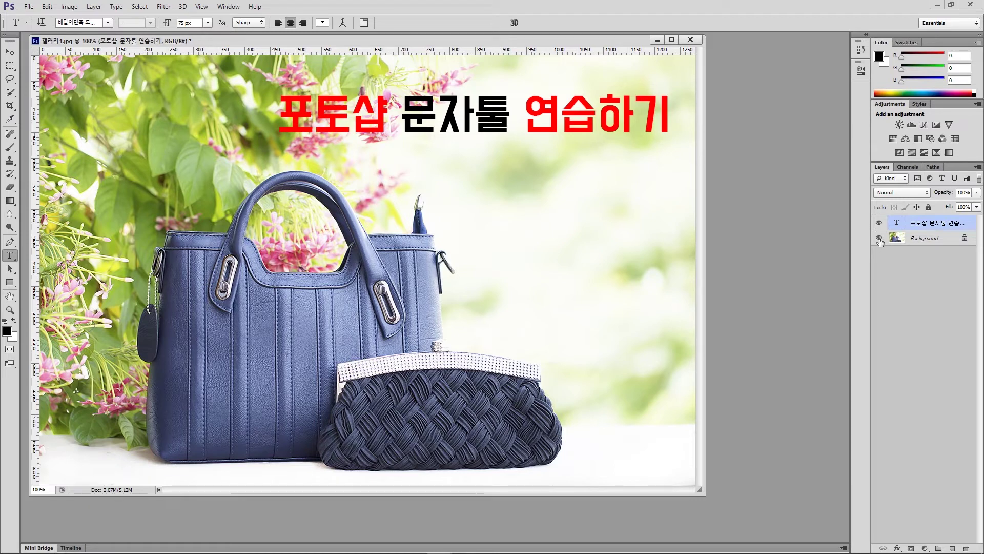
pyautogui.click(880, 239)
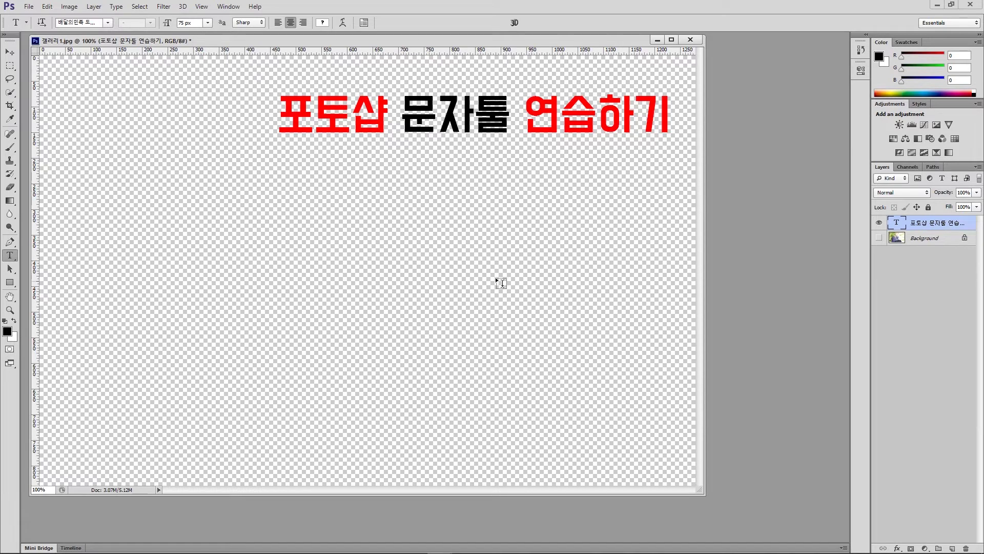
pyautogui.moveTo(108, 218)
pyautogui.mouseDown()
pyautogui.moveTo(119, 258)
pyautogui.moveTo(159, 215)
pyautogui.mouseUp()
pyautogui.moveTo(236, 266)
pyautogui.mouseDown()
pyautogui.moveTo(260, 319)
pyautogui.moveTo(352, 276)
pyautogui.mouseUp()
pyautogui.moveTo(410, 282)
pyautogui.mouseDown()
pyautogui.moveTo(444, 332)
pyautogui.moveTo(527, 282)
pyautogui.mouseUp()
pyautogui.moveTo(575, 262)
pyautogui.mouseDown()
pyautogui.moveTo(590, 305)
pyautogui.moveTo(621, 286)
pyautogui.mouseUp()
pyautogui.moveTo(337, 205); pyautogui.dragTo(375, 213)
pyautogui.moveTo(142, 127)
pyautogui.mouseDown()
pyautogui.moveTo(159, 136)
pyautogui.moveTo(185, 122)
pyautogui.mouseUp()
pyautogui.click(879, 238)
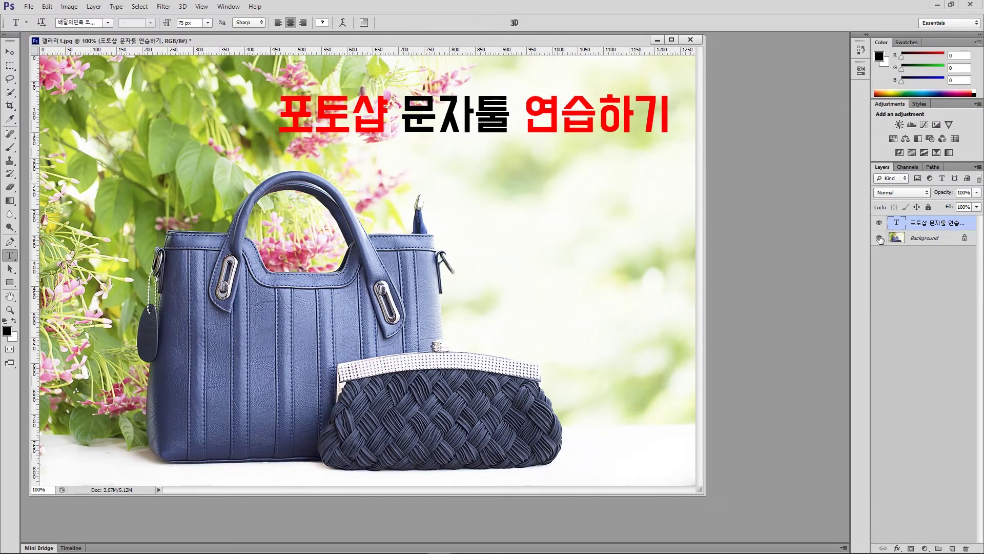
# - Toggle the text layer's visibility off and on twice, leaving it shown
pyautogui.click(880, 223)
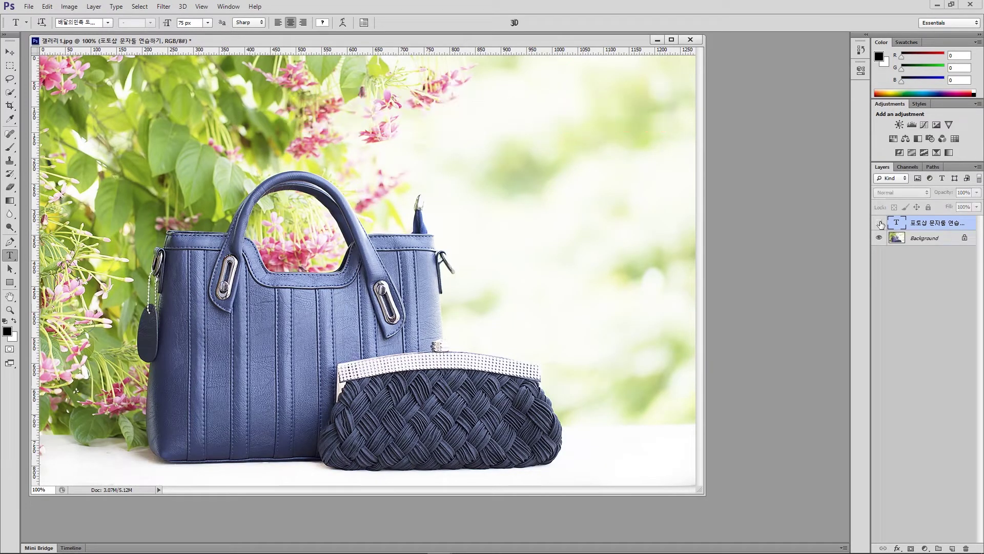
pyautogui.click(879, 223)
pyautogui.click(879, 223)
pyautogui.click(879, 223)
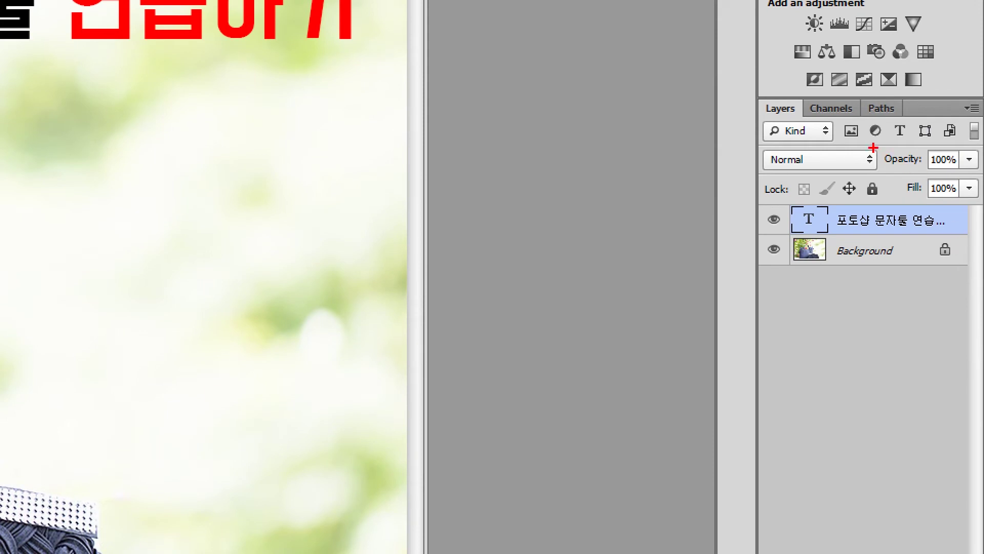
# - Try lower opacities on the text layer, first 51% and then 10%
pyautogui.moveTo(878, 147); pyautogui.dragTo(979, 172)
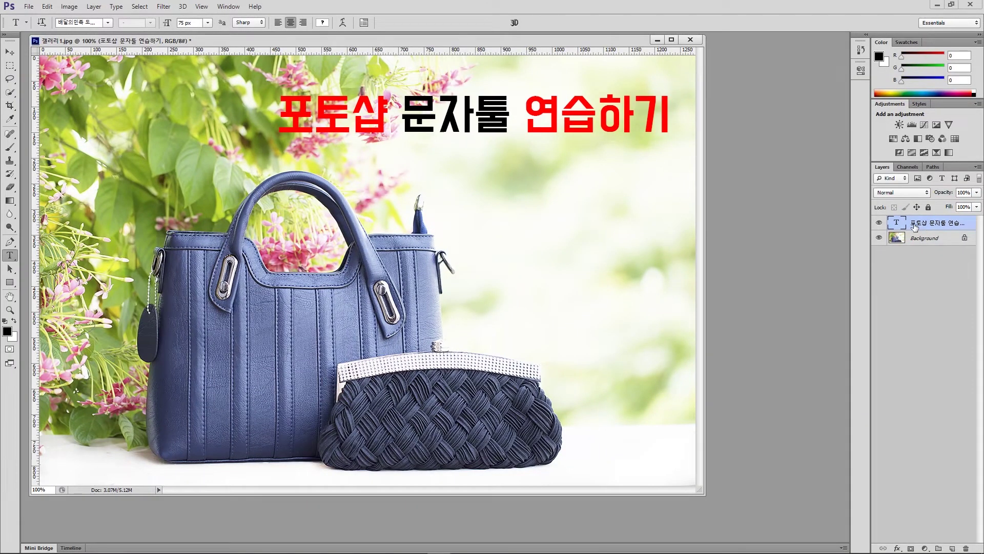
pyautogui.click(978, 193)
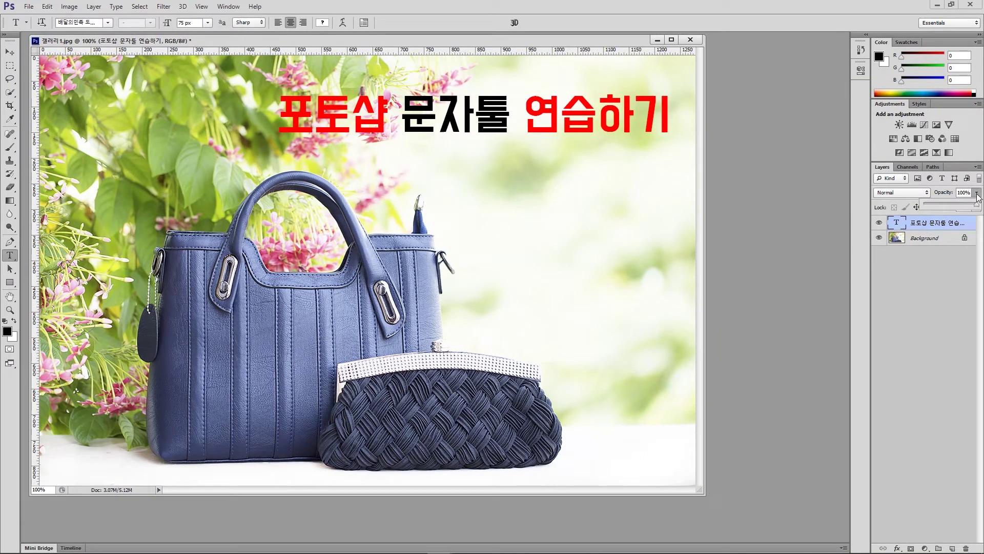
pyautogui.click(951, 204)
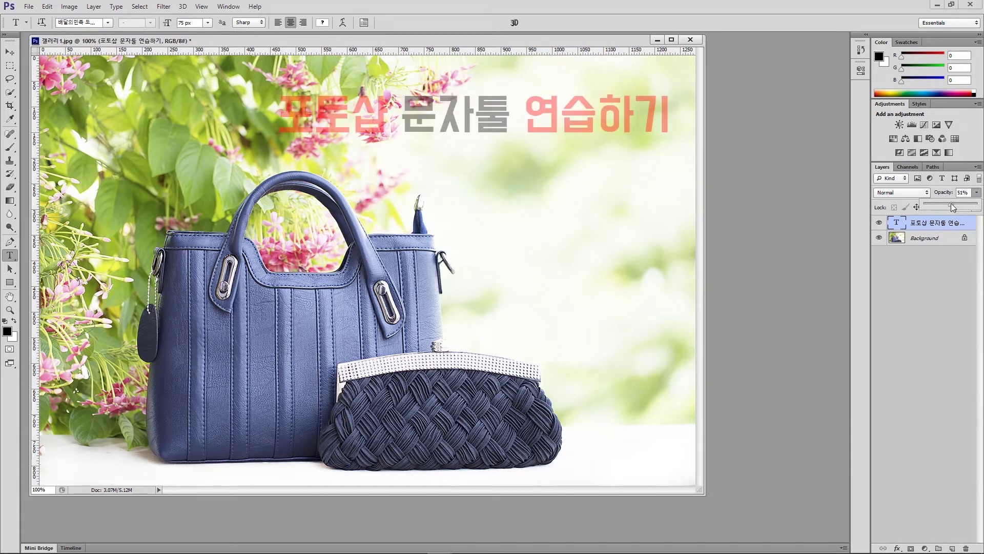
pyautogui.click(925, 221)
pyautogui.click(962, 193)
pyautogui.write('10')
pyautogui.press('Tab')
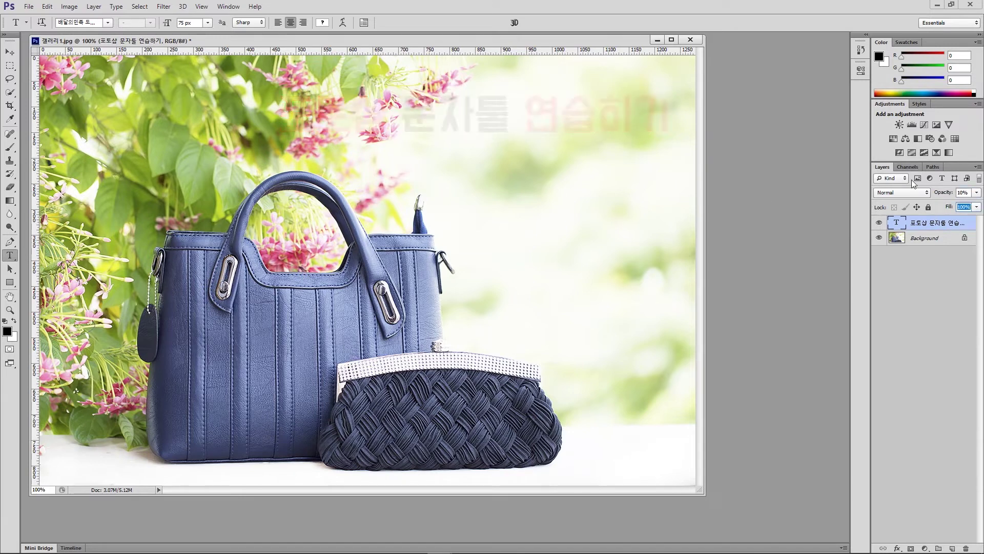
# - Restore the text layer's opacity to 100%
pyautogui.click(976, 192)
pyautogui.moveTo(932, 204); pyautogui.dragTo(978, 205)
pyautogui.click(946, 225)
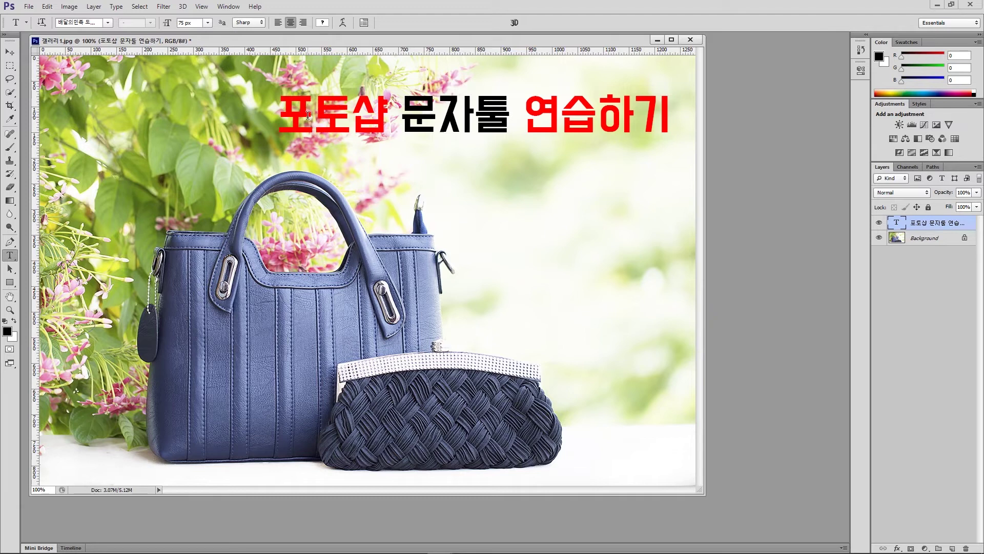
# - Look through the available Transform commands without choosing one
pyautogui.click(47, 6)
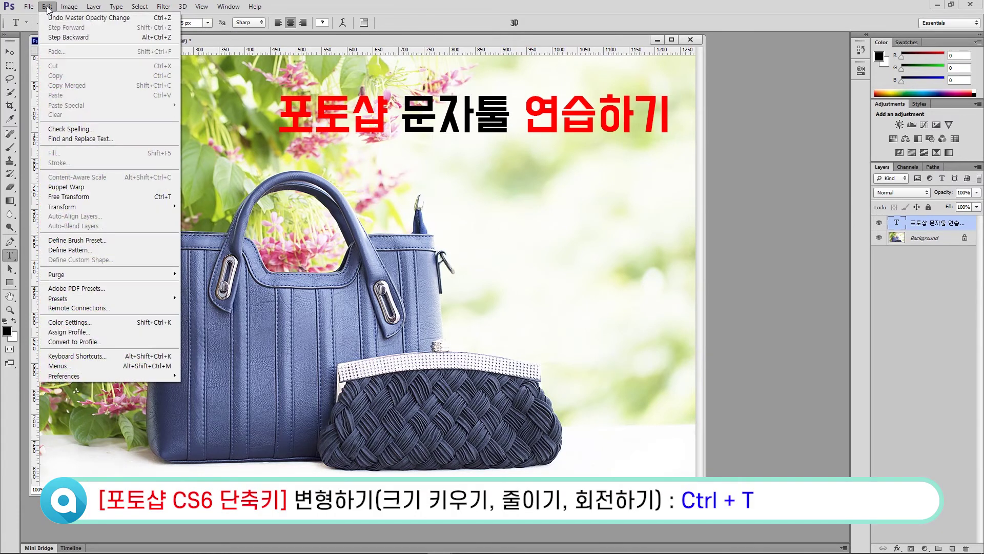
pyautogui.moveTo(89, 207)
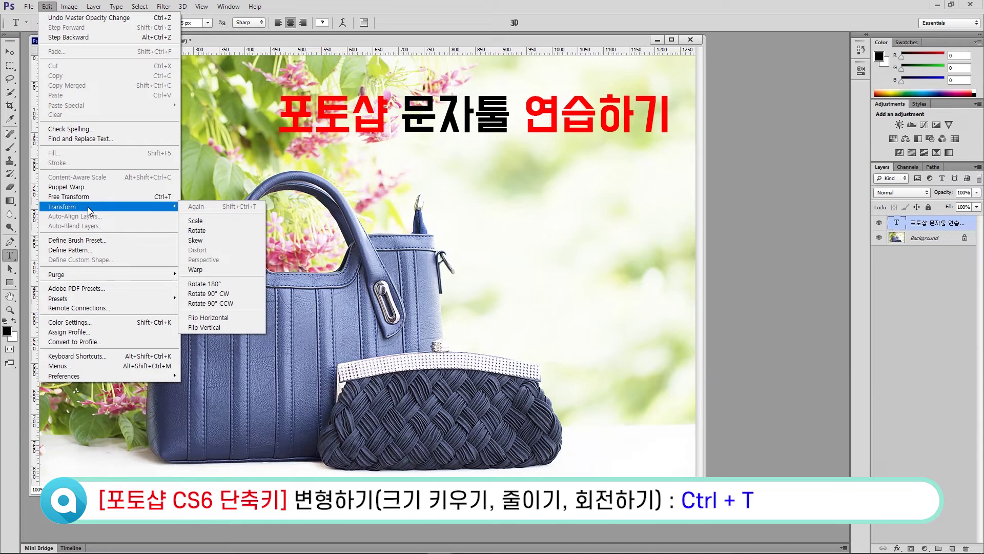
pyautogui.click(420, 5)
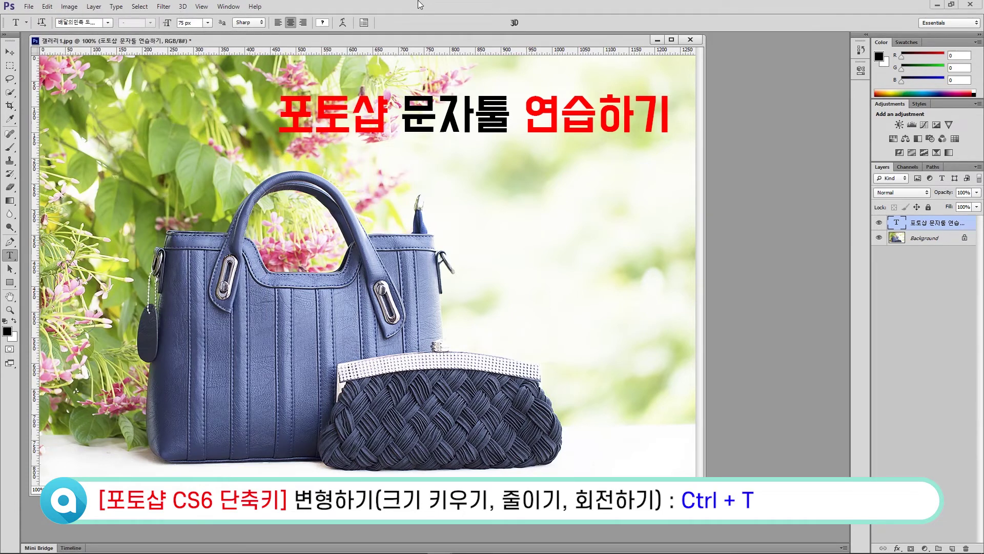
# - Reselect the text layer and make the Move tool active
pyautogui.click(918, 238)
pyautogui.click(919, 225)
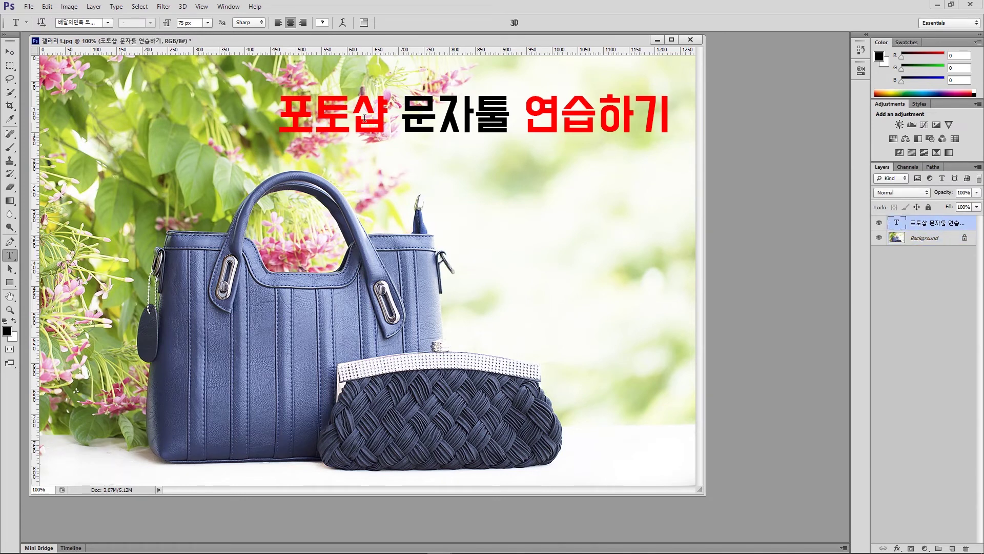
pyautogui.click(8, 53)
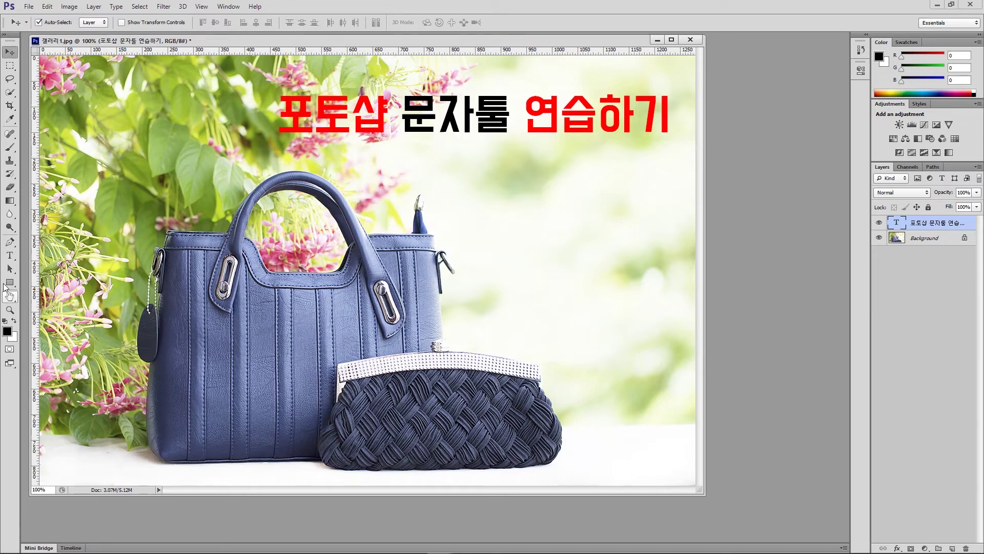
pyautogui.click(9, 255)
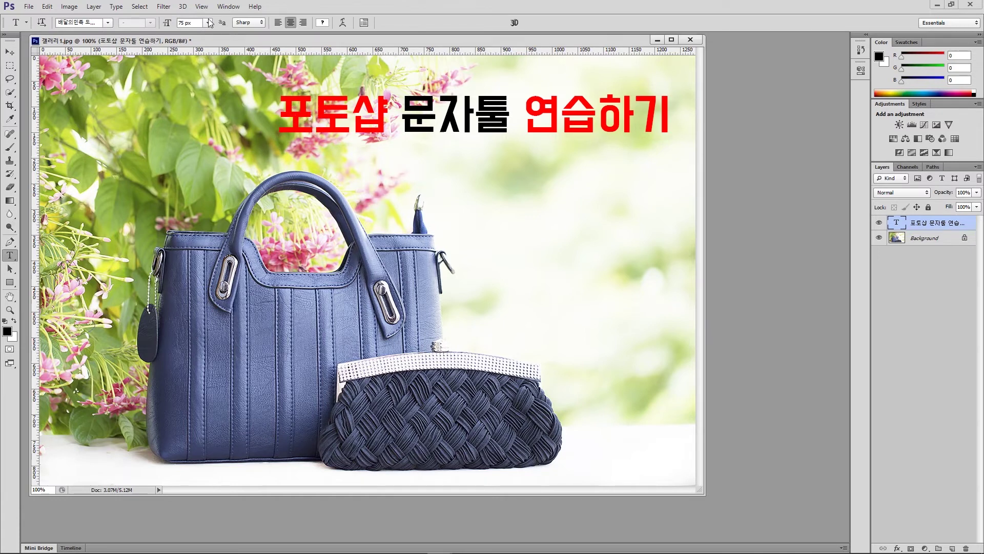
pyautogui.click(9, 51)
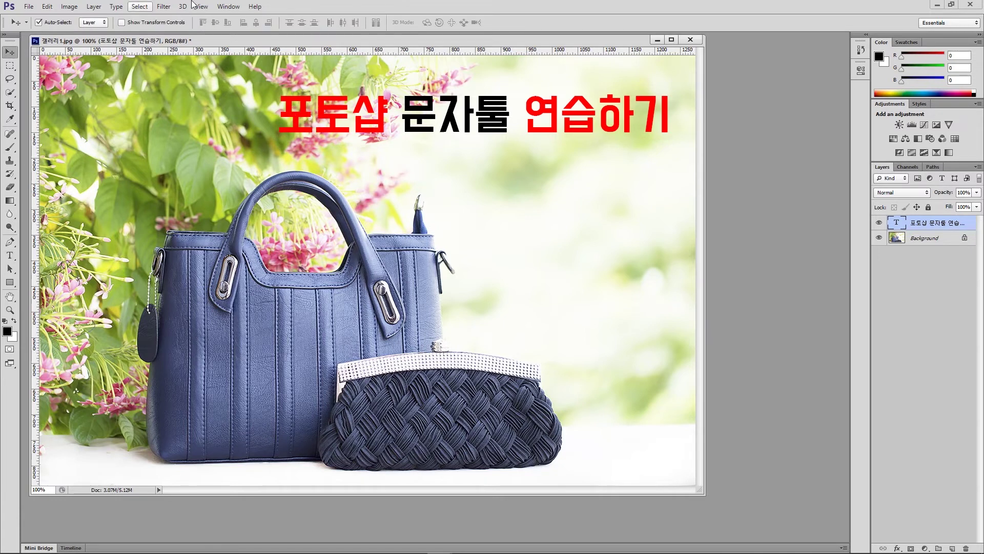
# - Try stretching the text line non-proportionally toward the photo's left edge with Free Transform, and undo it
pyautogui.hotkey('ctrl', 't')
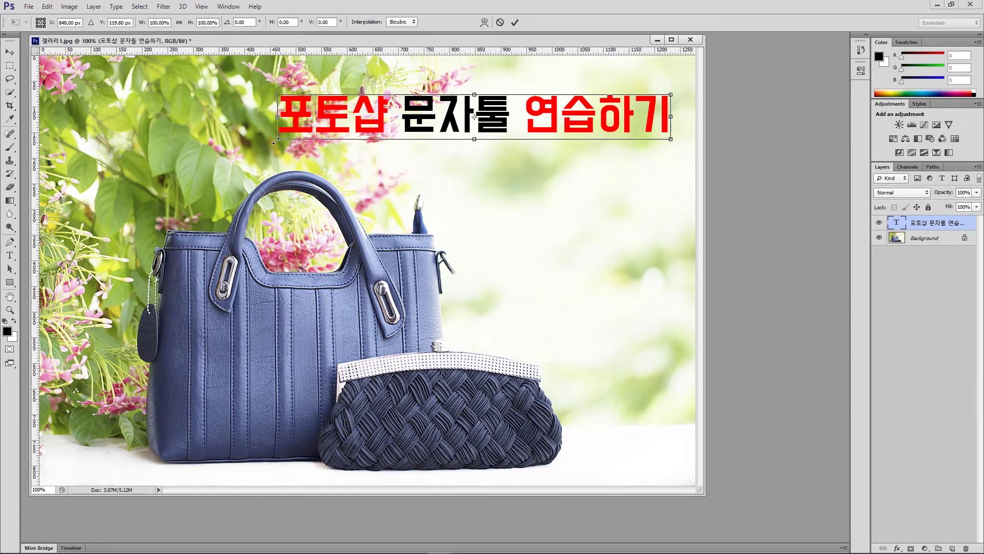
pyautogui.moveTo(276, 139); pyautogui.dragTo(57, 205)
pyautogui.press('Return')
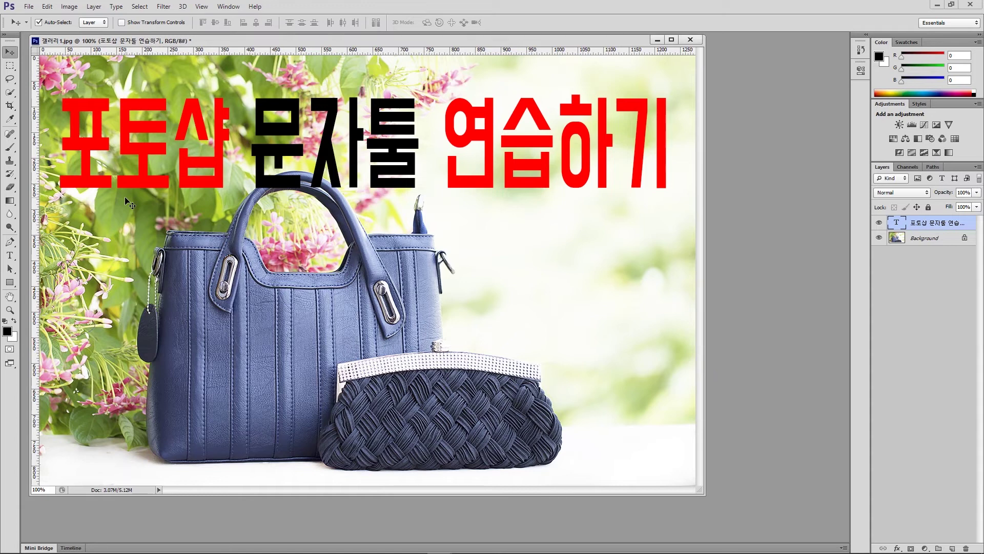
pyautogui.hotkey('ctrl', 'alt', 'z')
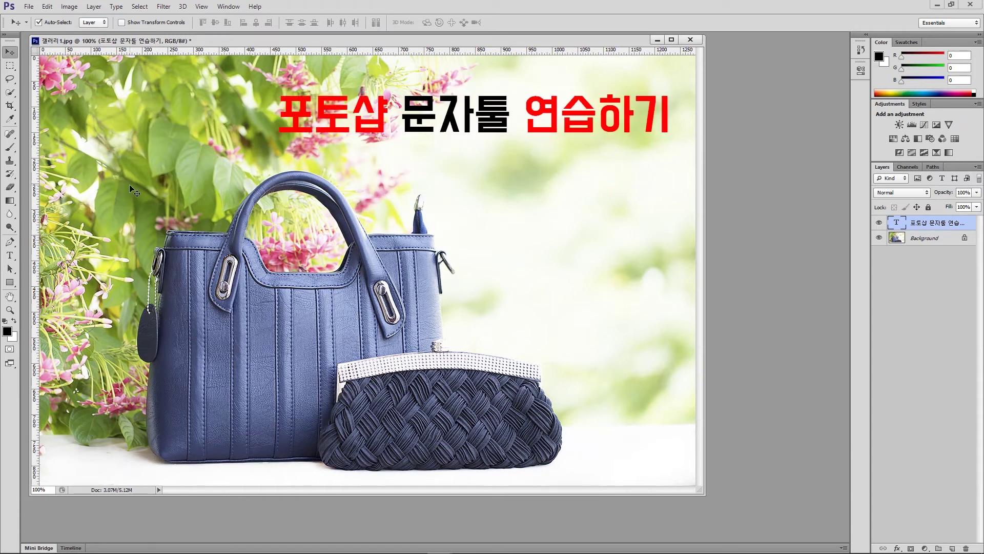
# - Enlarge the text line proportionally to about 155% with Free Transform, keeping its upper-right corner in place, and accept it
pyautogui.hotkey('ctrl', 't')
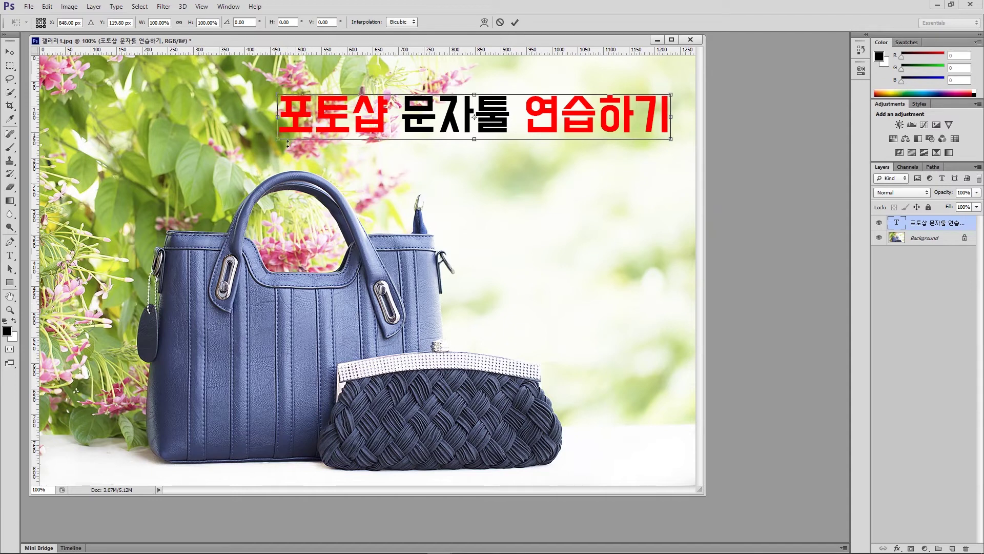
pyautogui.moveTo(272, 143); pyautogui.dragTo(60, 181)
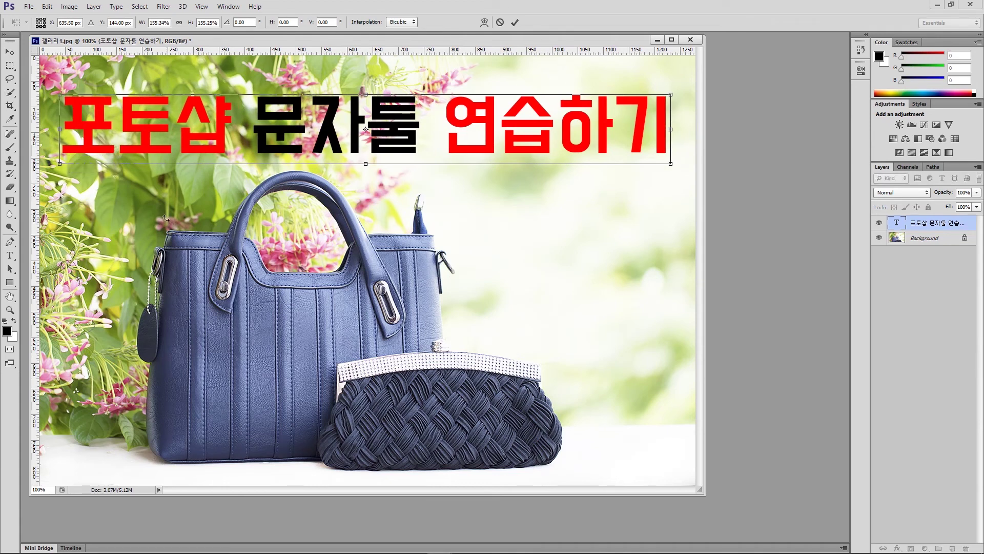
pyautogui.press('Return')
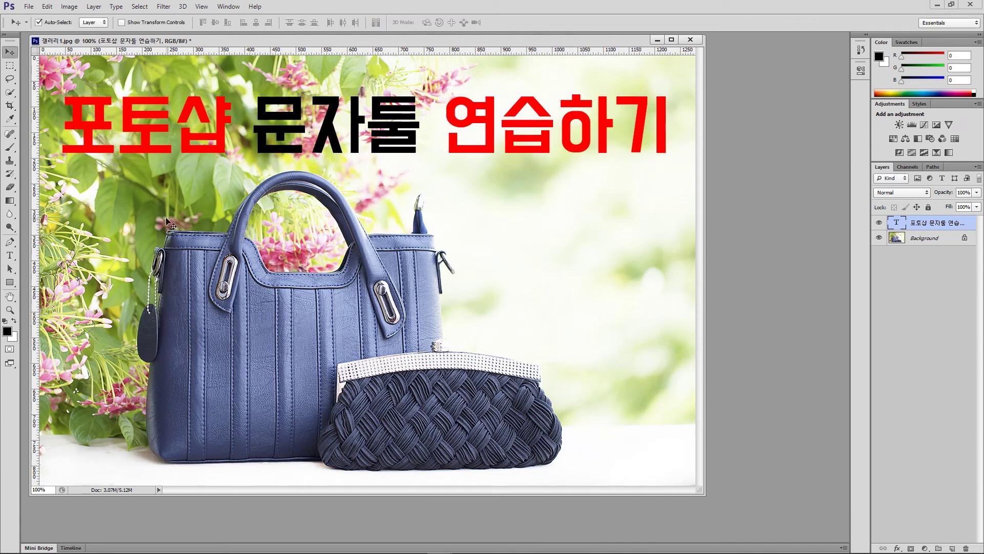
# - Shrink the text line proportionally to about 38% with Free Transform, move it down beside the large handbag's handle, and accept it
pyautogui.hotkey('ctrl', 't')
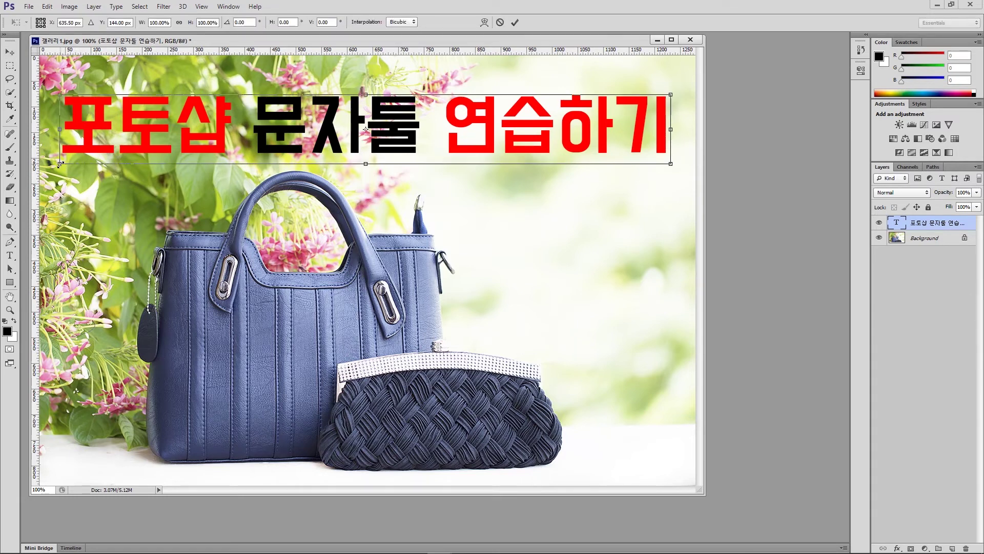
pyautogui.moveTo(59, 164); pyautogui.dragTo(437, 75)
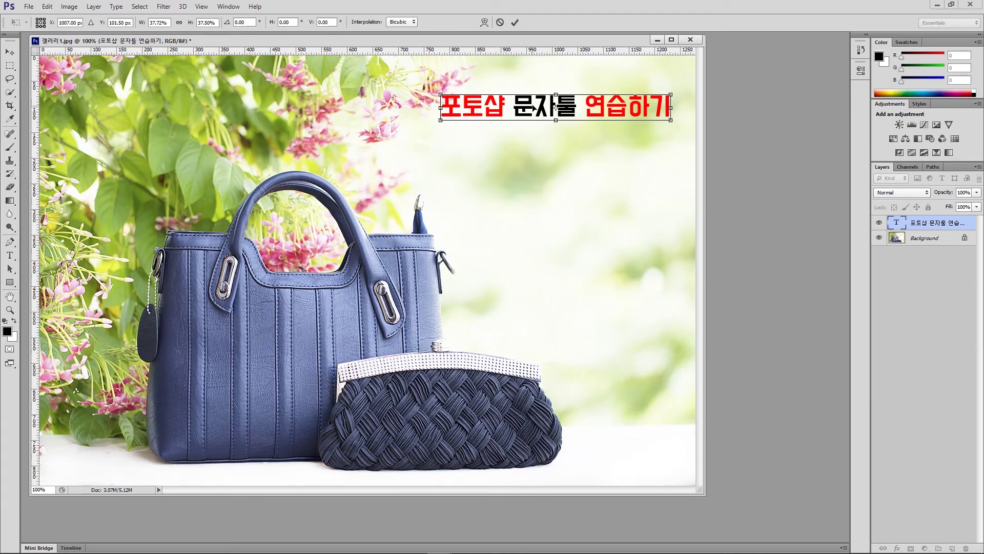
pyautogui.moveTo(555, 107); pyautogui.dragTo(510, 191)
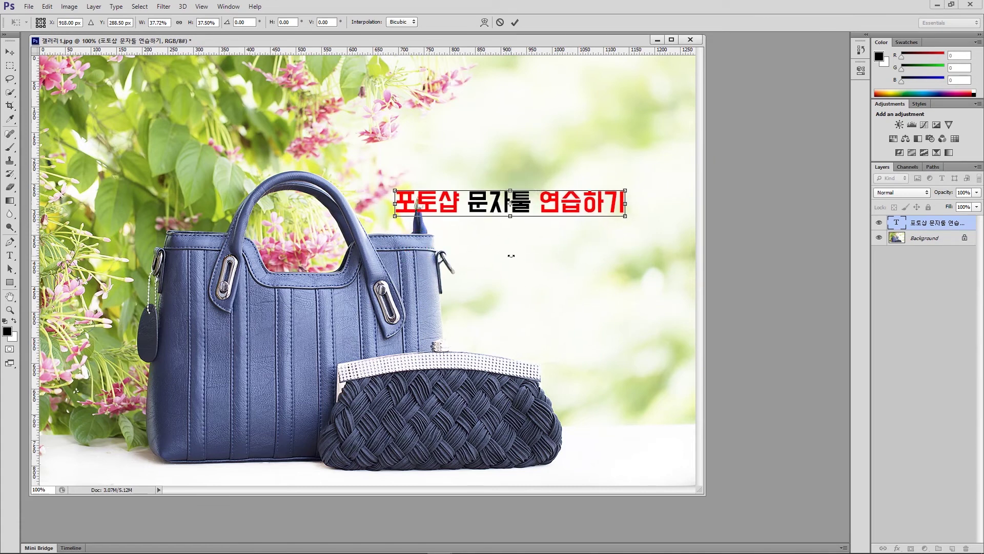
pyautogui.press('Return')
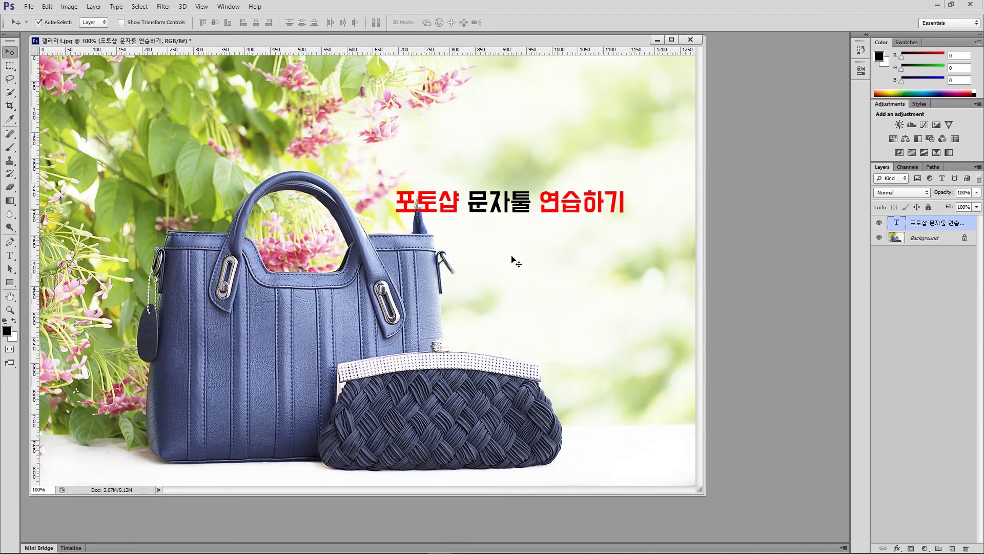
# - Try stretching the text line's height and width freely with Free Transform while shifting it over the large handbag, and cancel the transformation
pyautogui.hotkey('ctrl', 't')
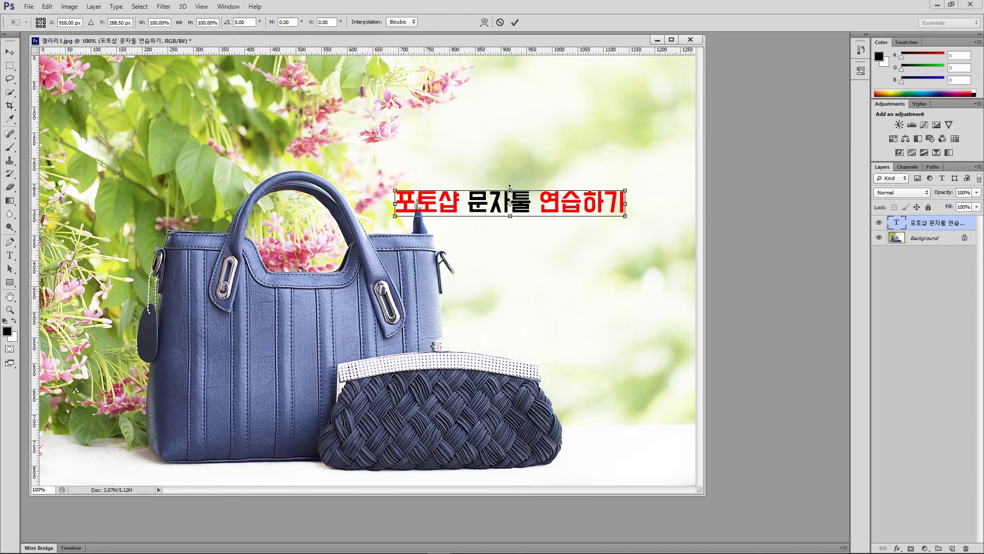
pyautogui.moveTo(510, 189); pyautogui.dragTo(510, 112)
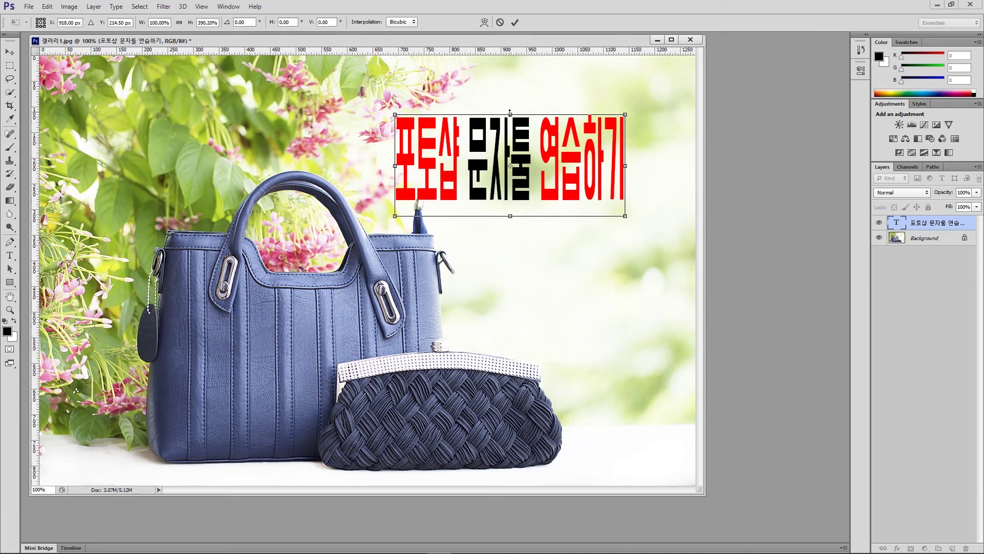
pyautogui.moveTo(510, 111); pyautogui.dragTo(507, 158)
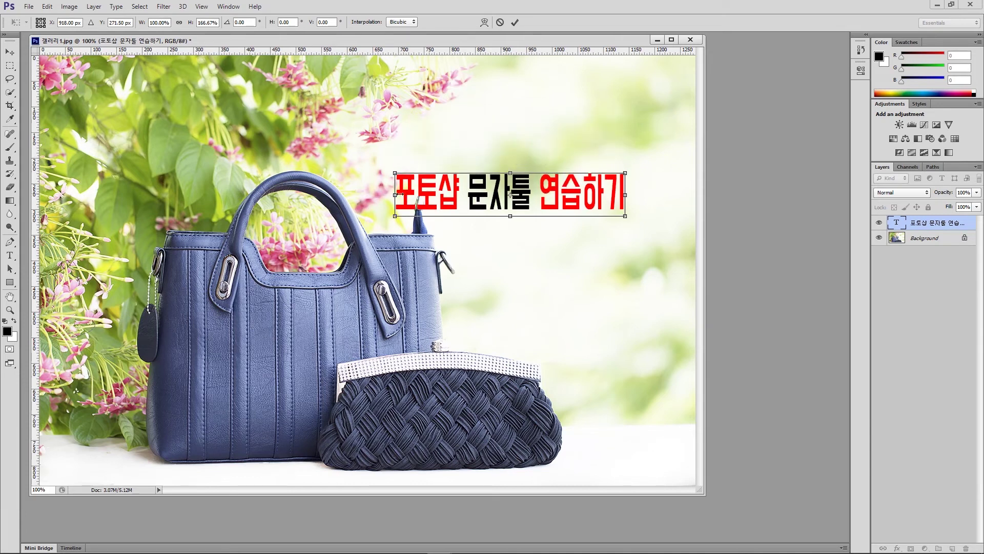
pyautogui.moveTo(394, 195); pyautogui.dragTo(201, 195)
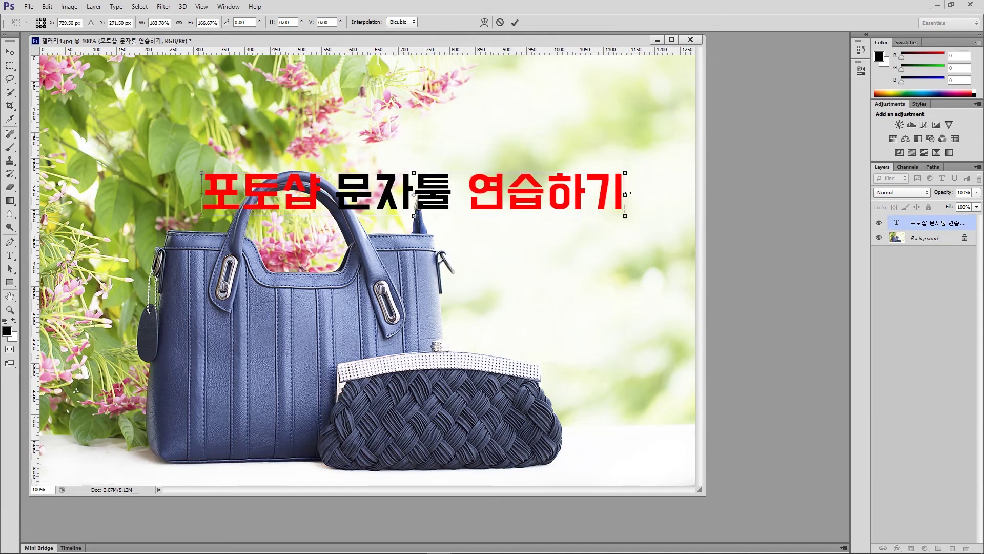
pyautogui.moveTo(628, 194); pyautogui.dragTo(672, 194)
pyautogui.moveTo(507, 195); pyautogui.dragTo(451, 202)
pyautogui.moveTo(383, 179); pyautogui.dragTo(383, 129)
pyautogui.moveTo(455, 171); pyautogui.dragTo(459, 217)
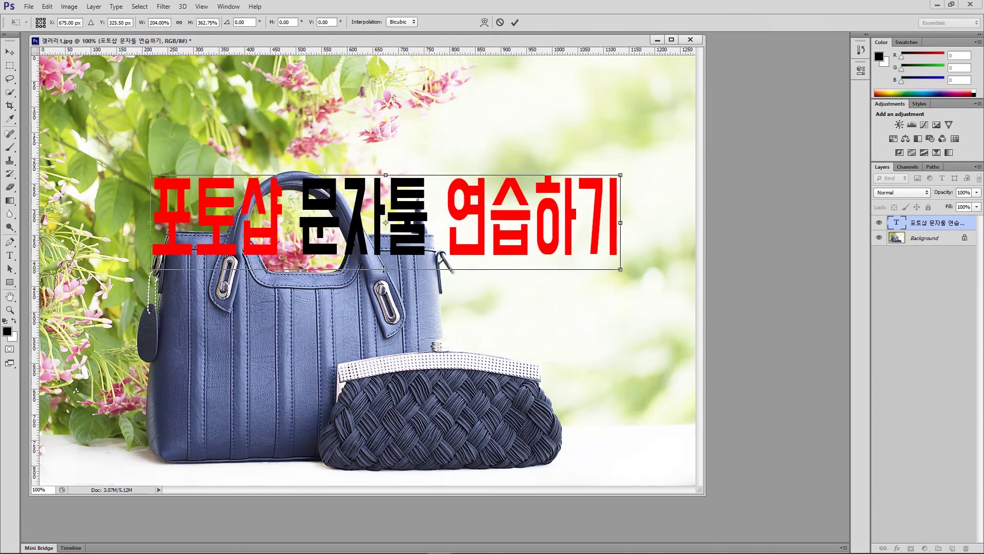
pyautogui.moveTo(386, 269); pyautogui.dragTo(387, 329)
pyautogui.moveTo(447, 251); pyautogui.dragTo(421, 225)
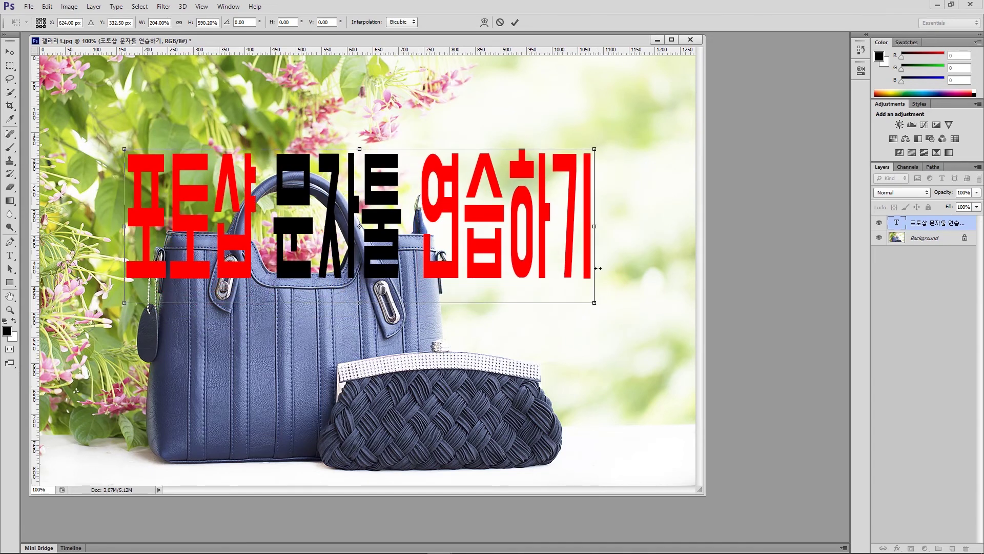
pyautogui.moveTo(595, 303); pyautogui.dragTo(660, 285)
pyautogui.moveTo(552, 240); pyautogui.dragTo(528, 262)
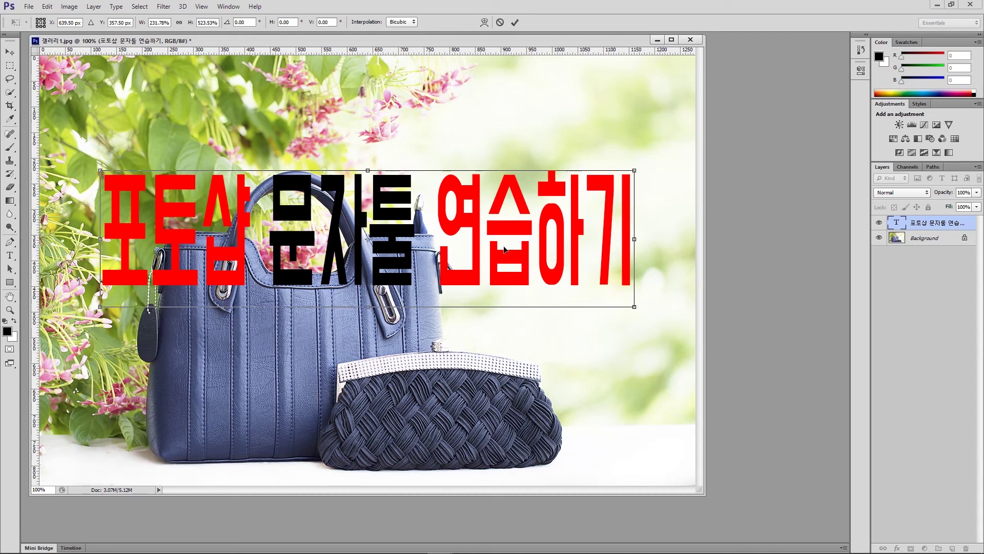
pyautogui.press('Escape')
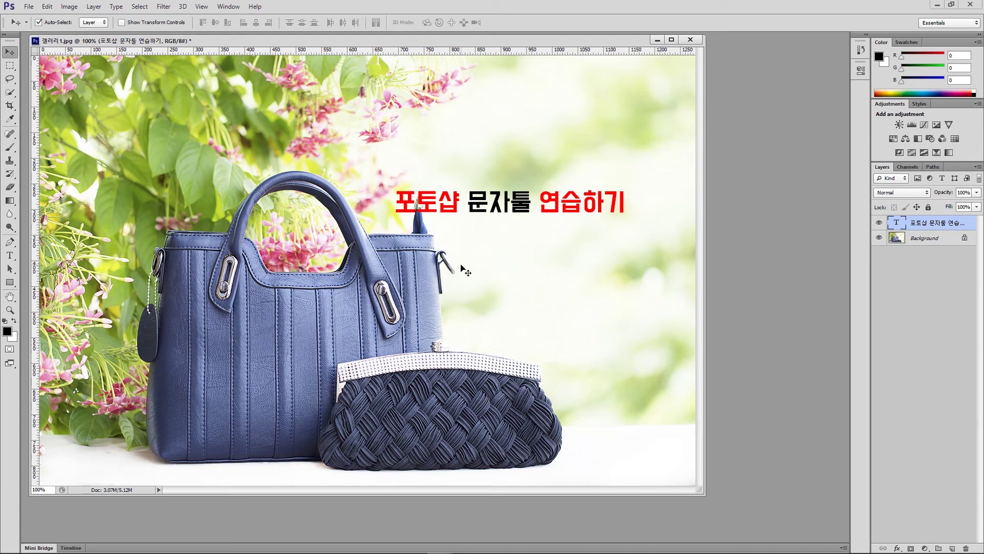
# - Try rotating the text line about 59° clockwise with Free Transform, and undo the rotation
pyautogui.hotkey('ctrl', 't')
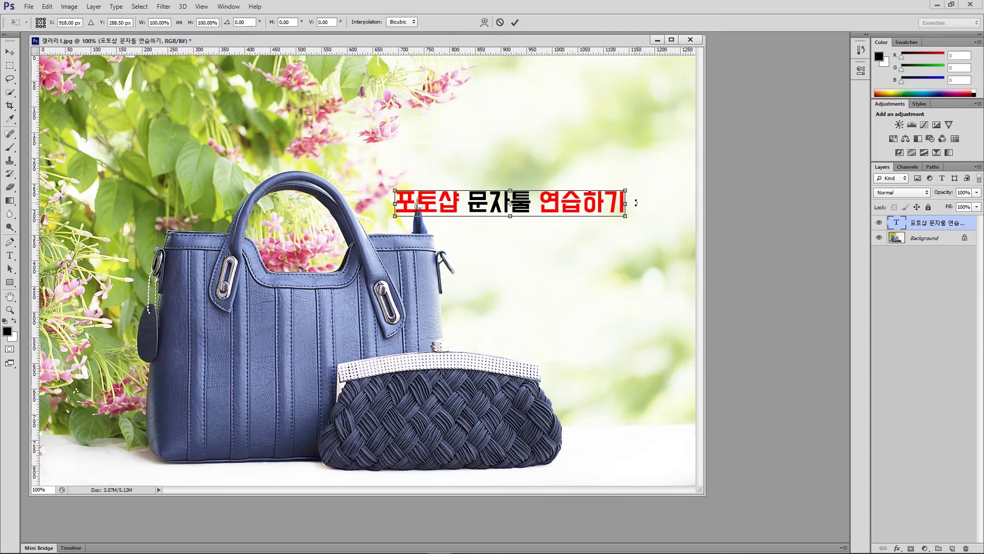
pyautogui.moveTo(459, 180); pyautogui.dragTo(526, 162)
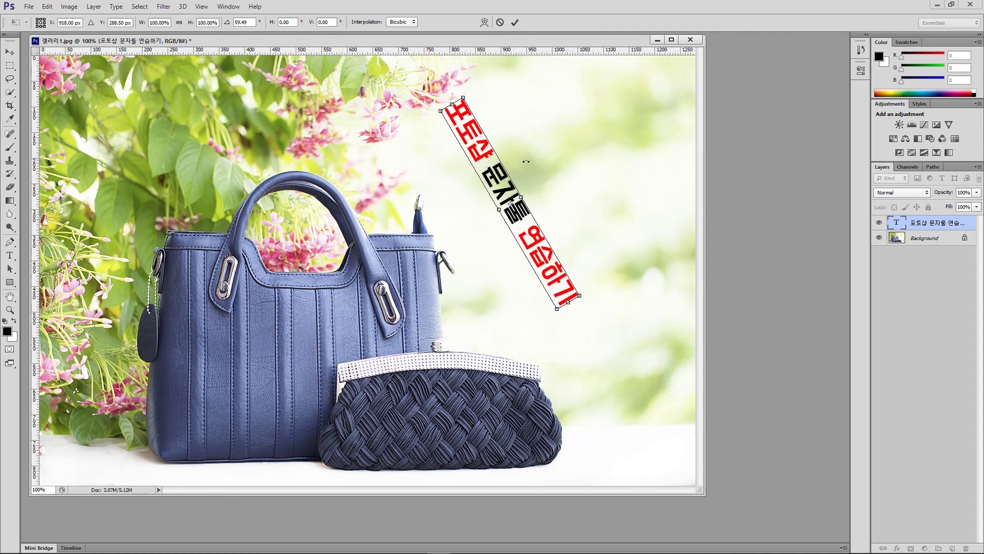
pyautogui.press('Return')
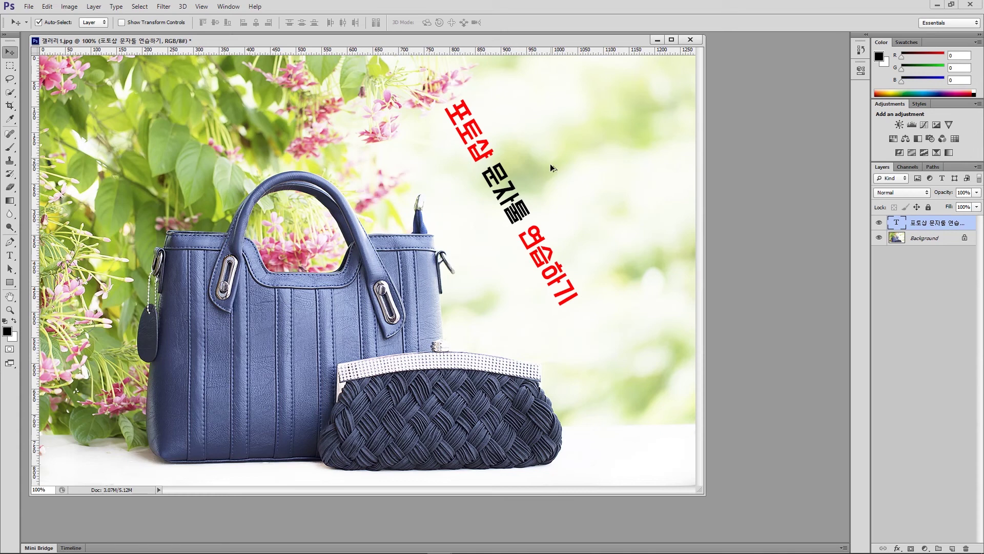
pyautogui.hotkey('ctrl', 'z')
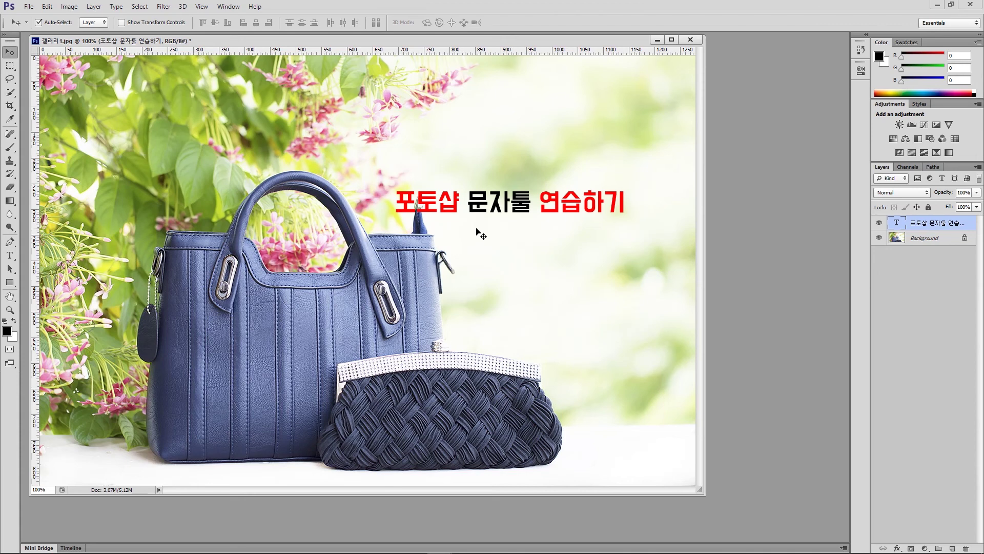
# - Rotate the text line clockwise to a downward diagonal with Free Transform, accept it, and move it into the blank area beside the large handbag
pyautogui.hotkey('ctrl', 't')
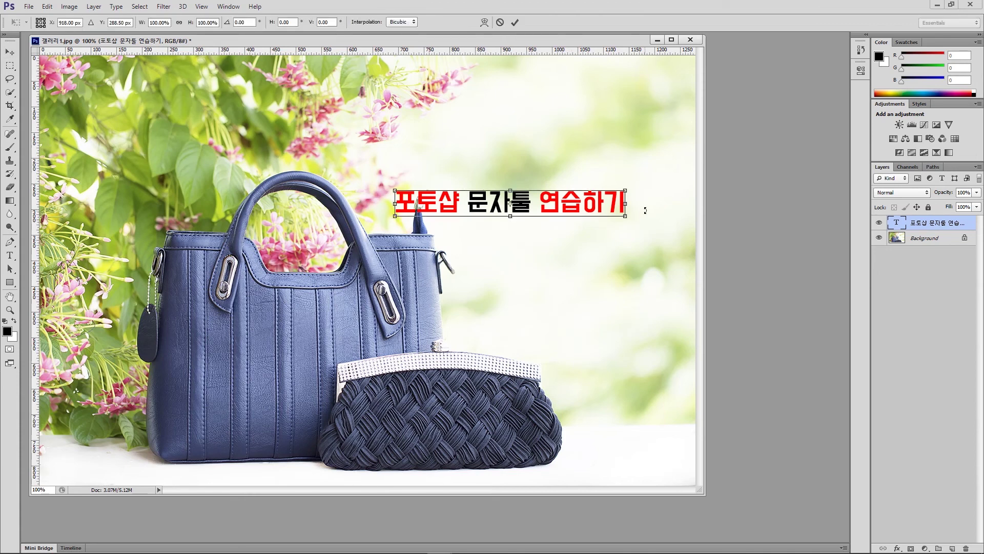
pyautogui.moveTo(644, 205); pyautogui.dragTo(579, 277)
pyautogui.press('Return')
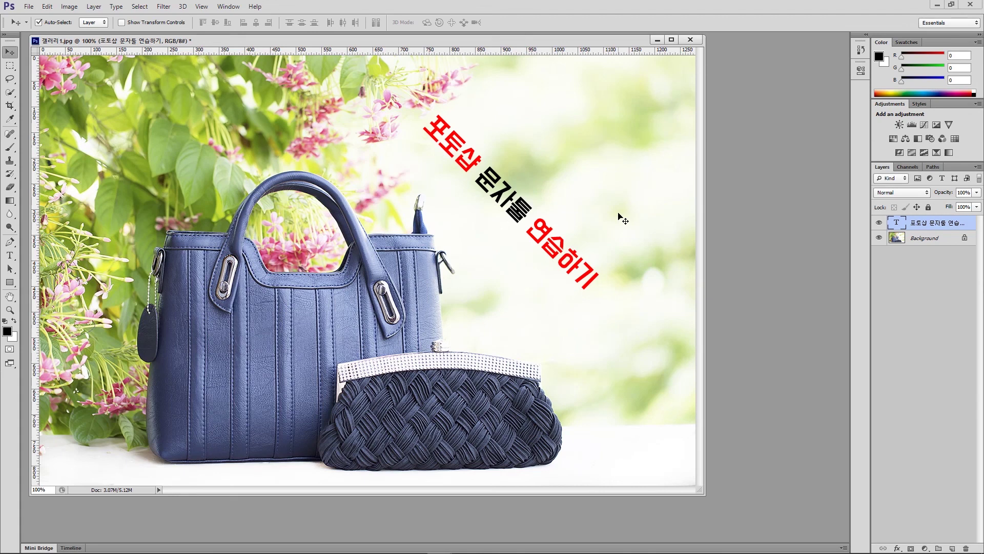
pyautogui.moveTo(523, 204); pyautogui.dragTo(575, 243)
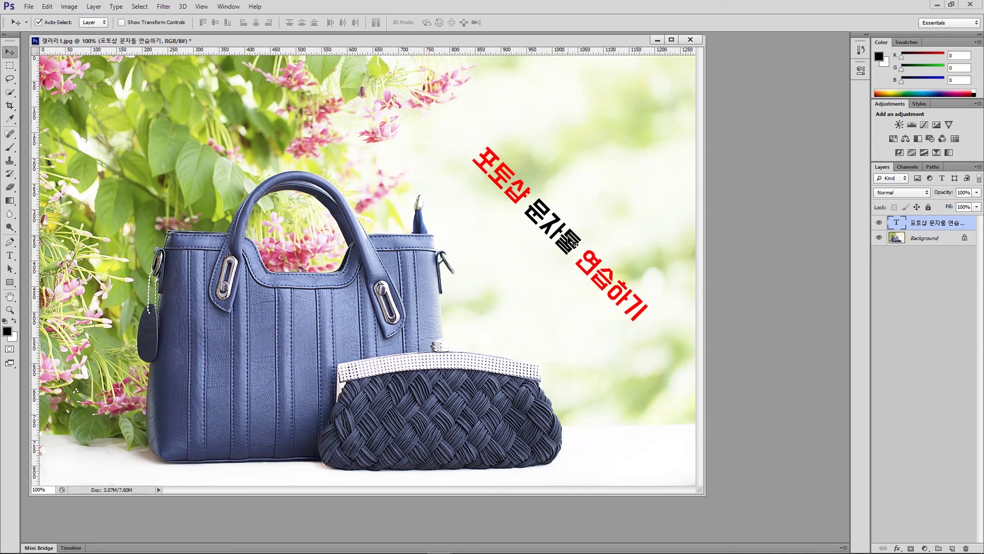